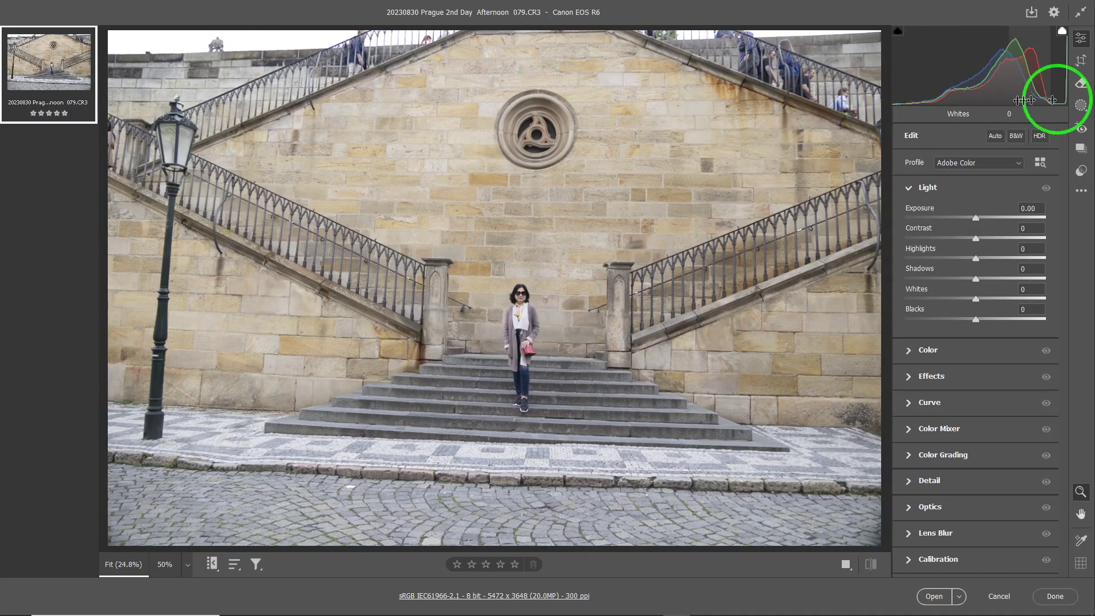
pyautogui.click(1083, 62)
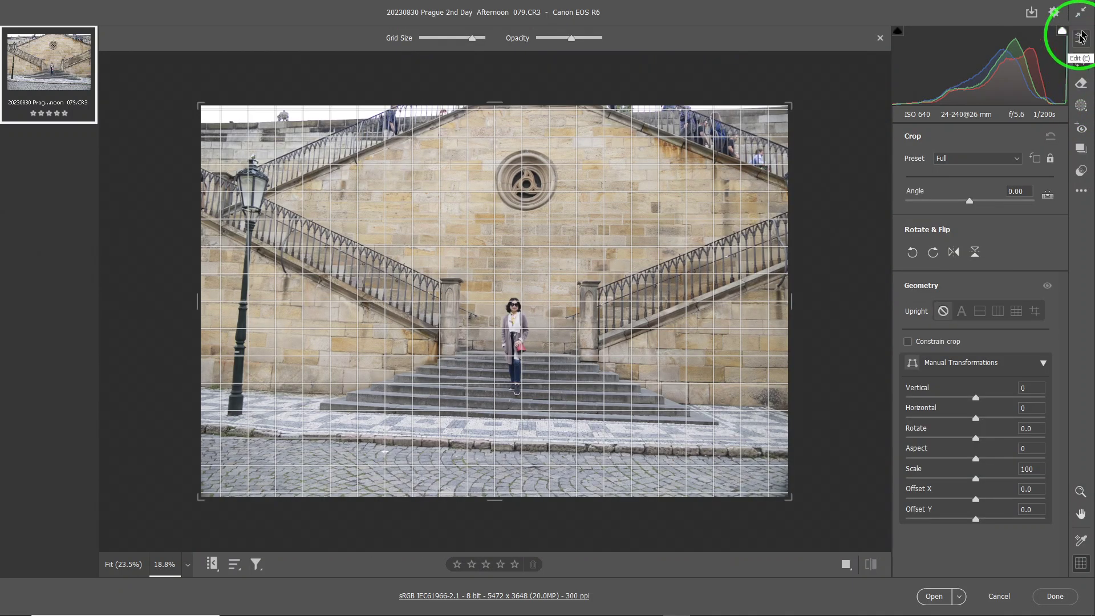
pyautogui.click(1079, 39)
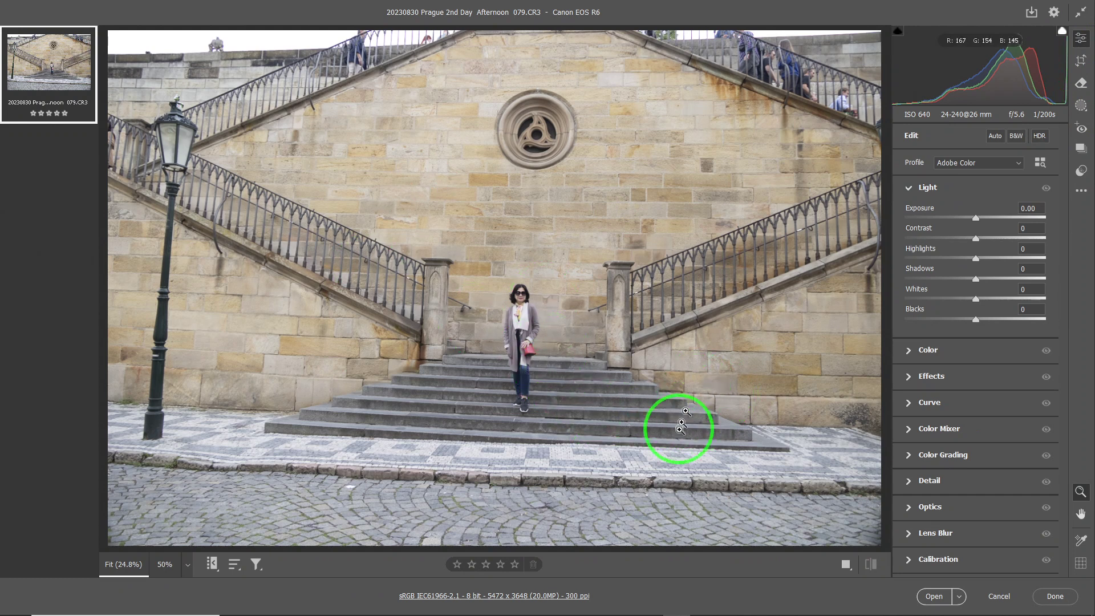
pyautogui.press('c')
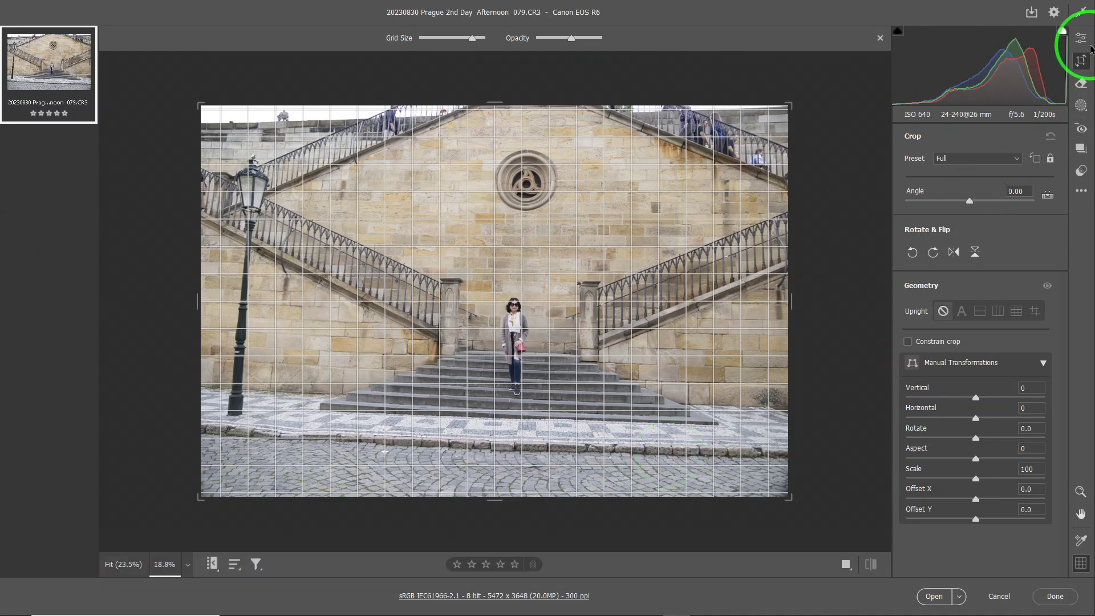
pyautogui.click(1086, 43)
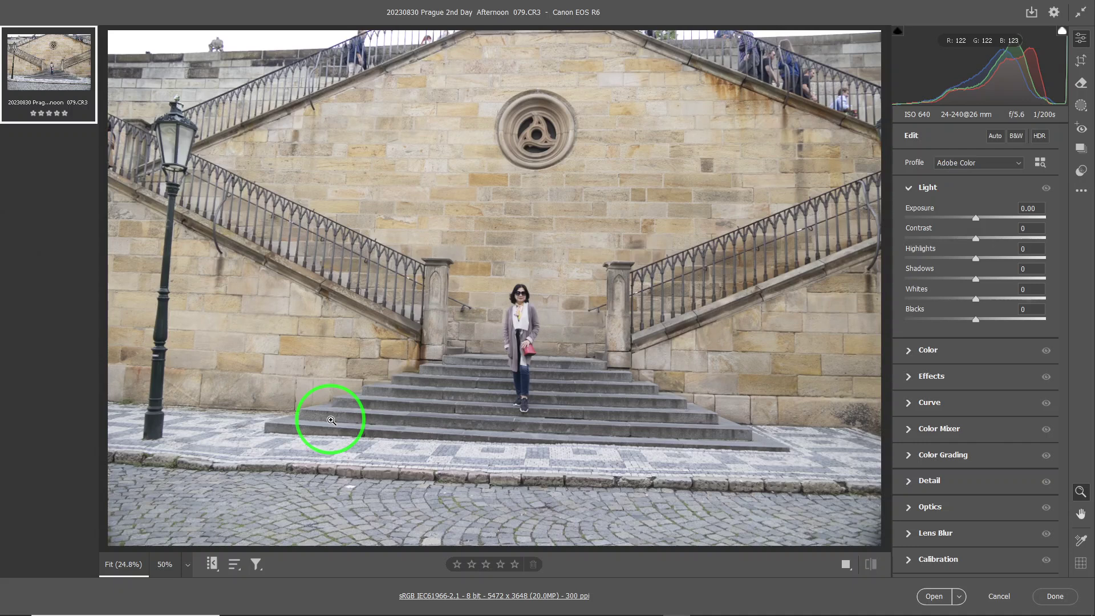
pyautogui.press('a')
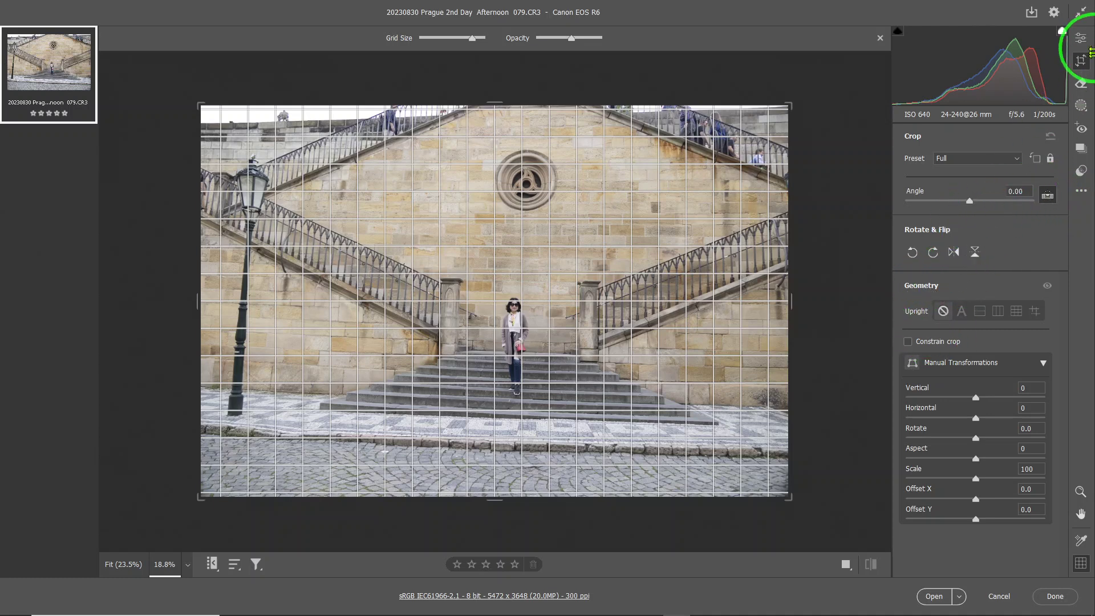
pyautogui.click(1081, 41)
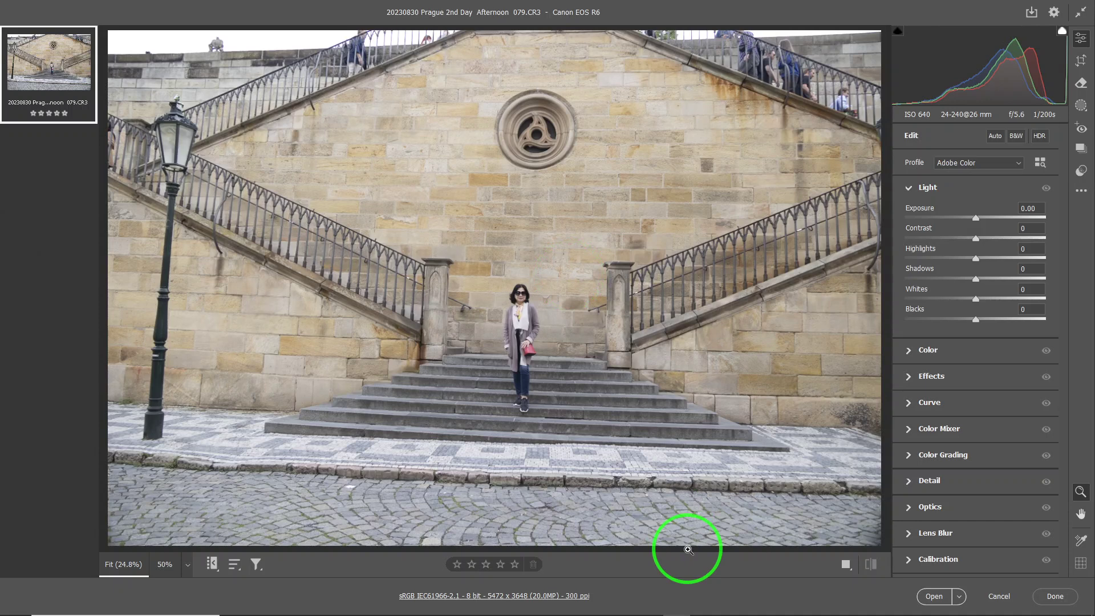
pyautogui.press('c')
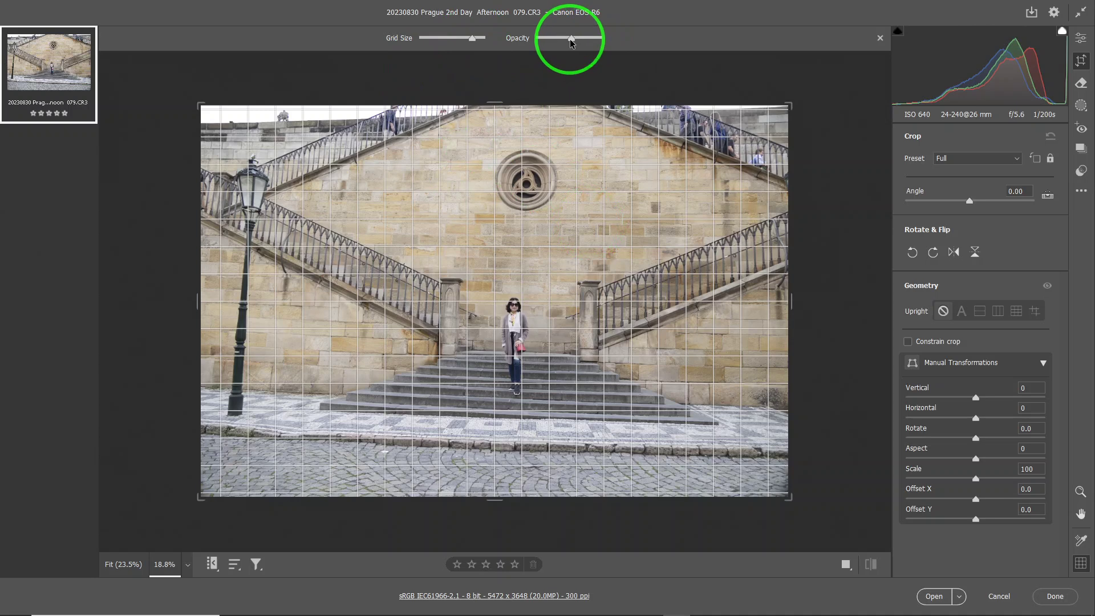
# Fade the crop overlay grid and make its cells finer with the Grid Size slider.
pyautogui.moveTo(571, 39); pyautogui.dragTo(490, 43)
pyautogui.click(562, 274)
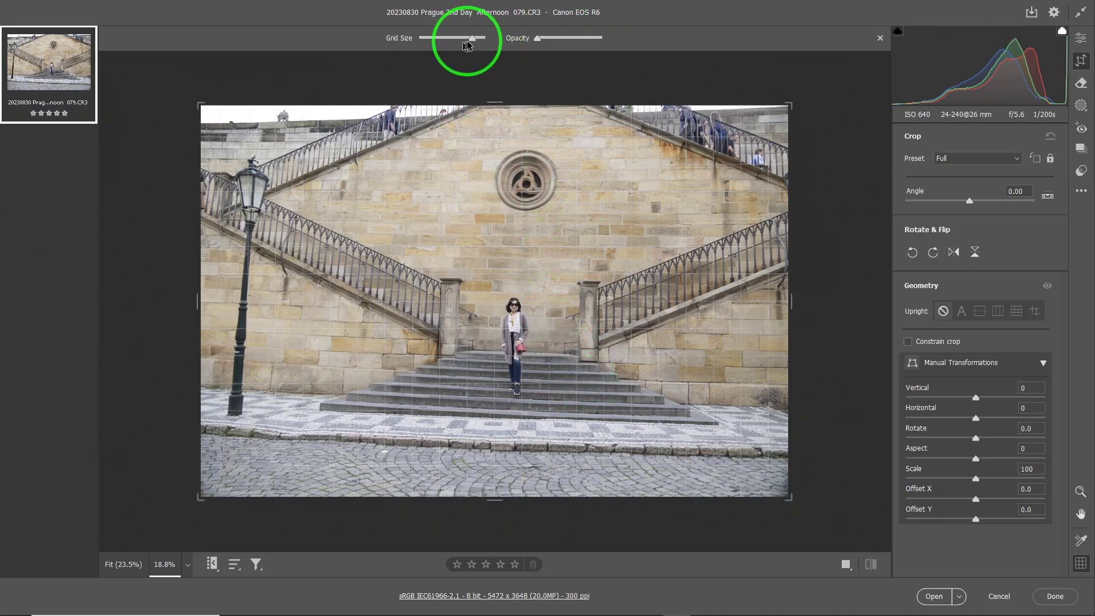
pyautogui.moveTo(472, 39); pyautogui.dragTo(485, 38)
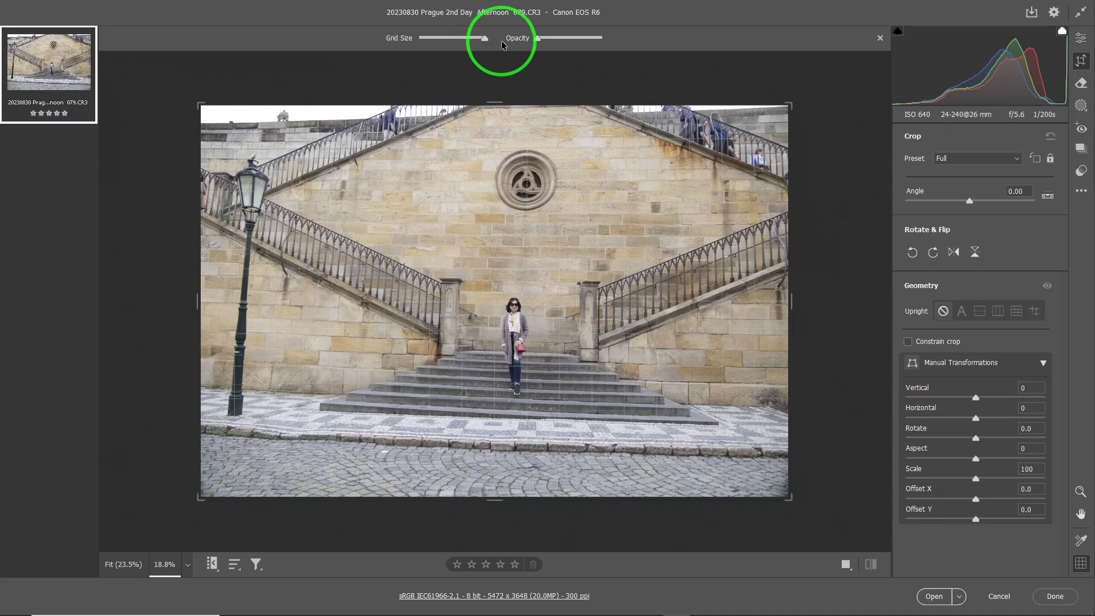
pyautogui.click(494, 89)
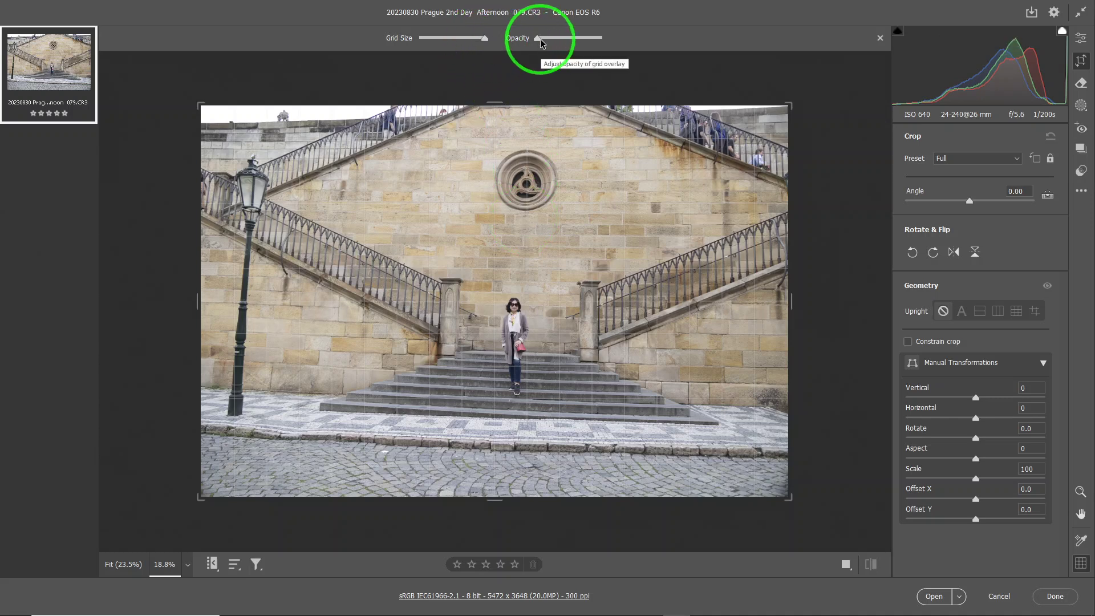
# Raise the grid opacity so the lines stand out, then ease it slightly lower.
pyautogui.moveTo(541, 42); pyautogui.dragTo(568, 43)
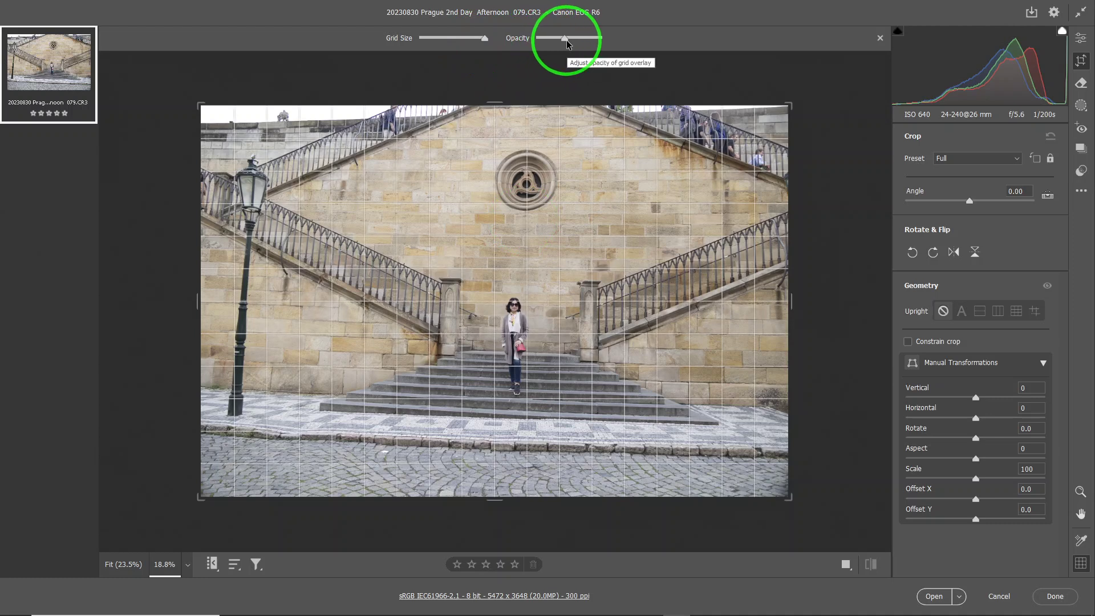
pyautogui.click(552, 68)
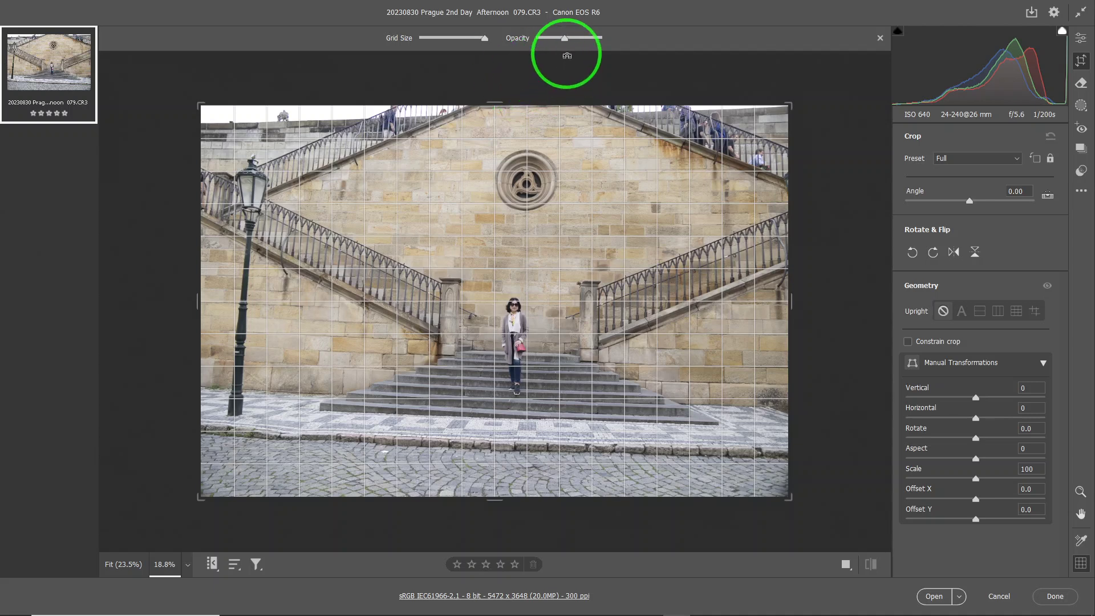
pyautogui.moveTo(563, 42); pyautogui.dragTo(590, 48)
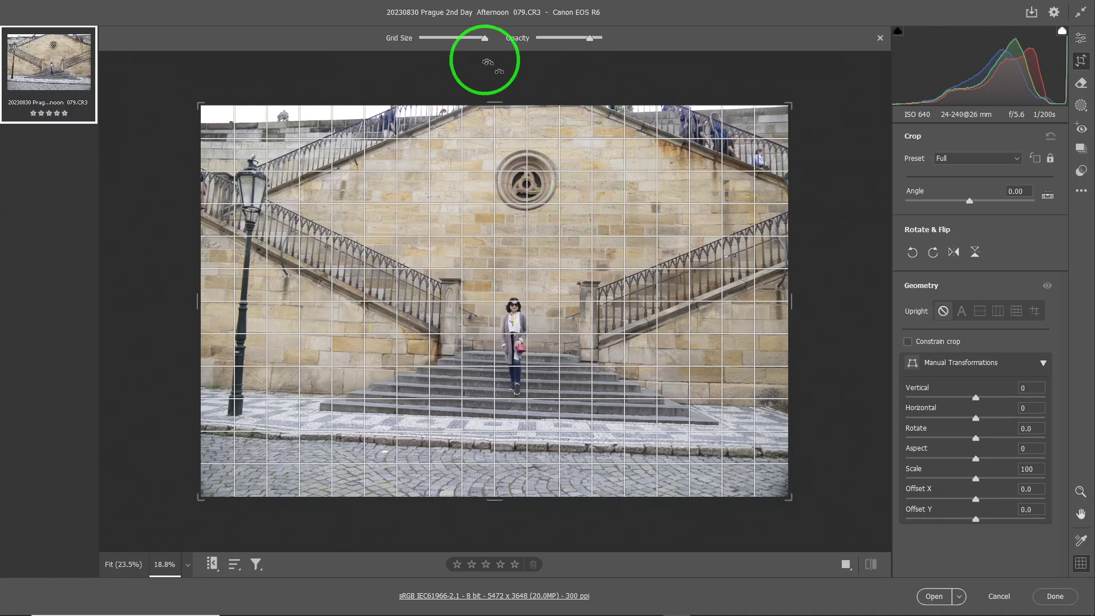
# Change the crop grid's cell size for a denser, bolder grid over the staircase photo.
pyautogui.moveTo(487, 39)
pyautogui.mouseDown()
pyautogui.moveTo(401, 45)
pyautogui.moveTo(497, 55)
pyautogui.mouseUp()
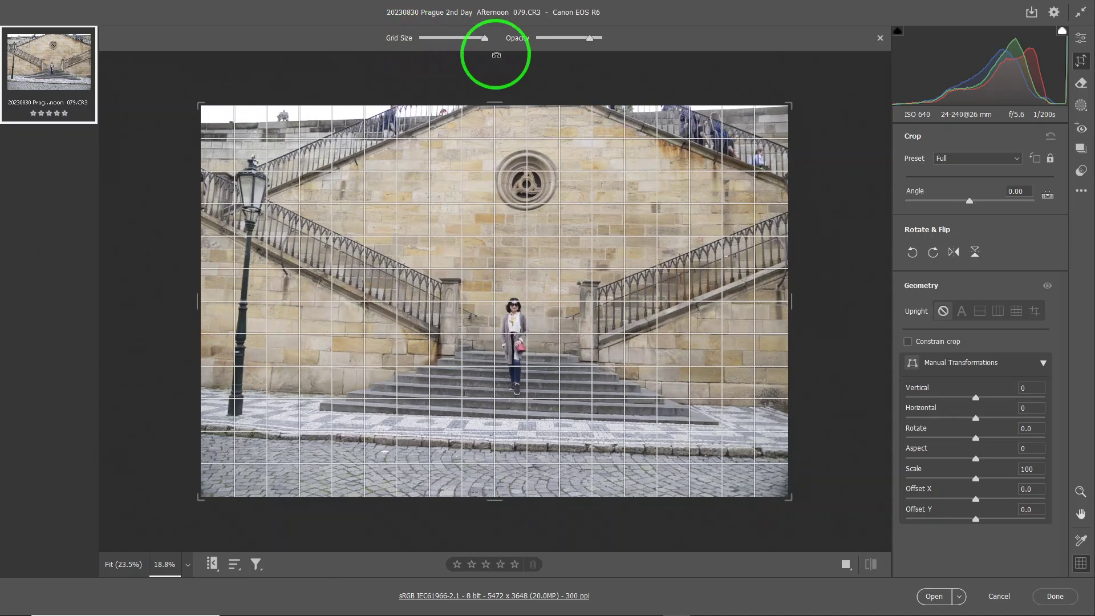
pyautogui.click(819, 337)
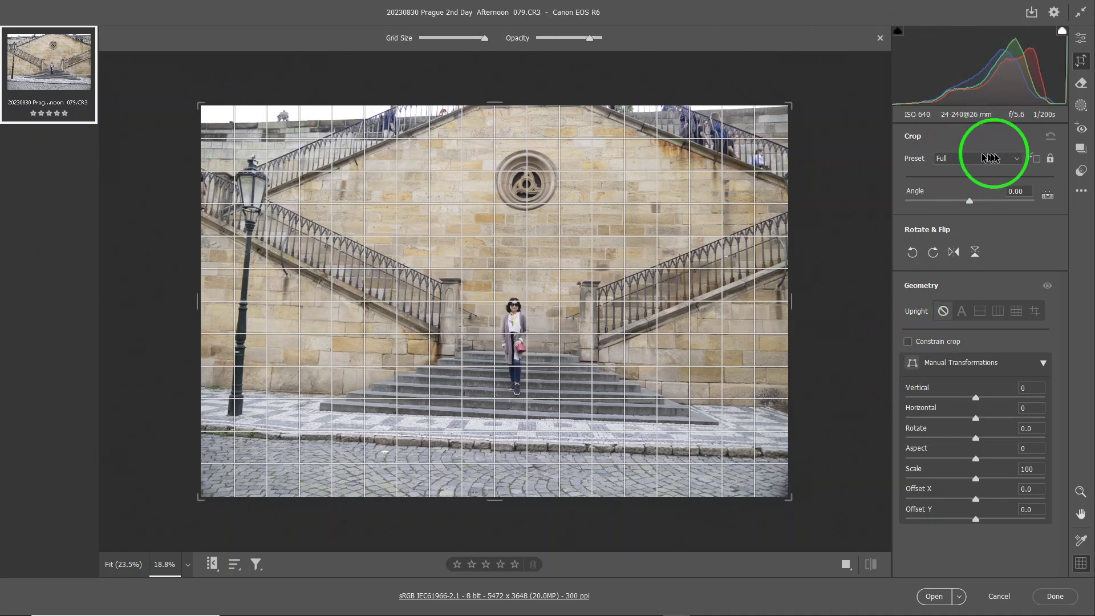
pyautogui.click(1015, 159)
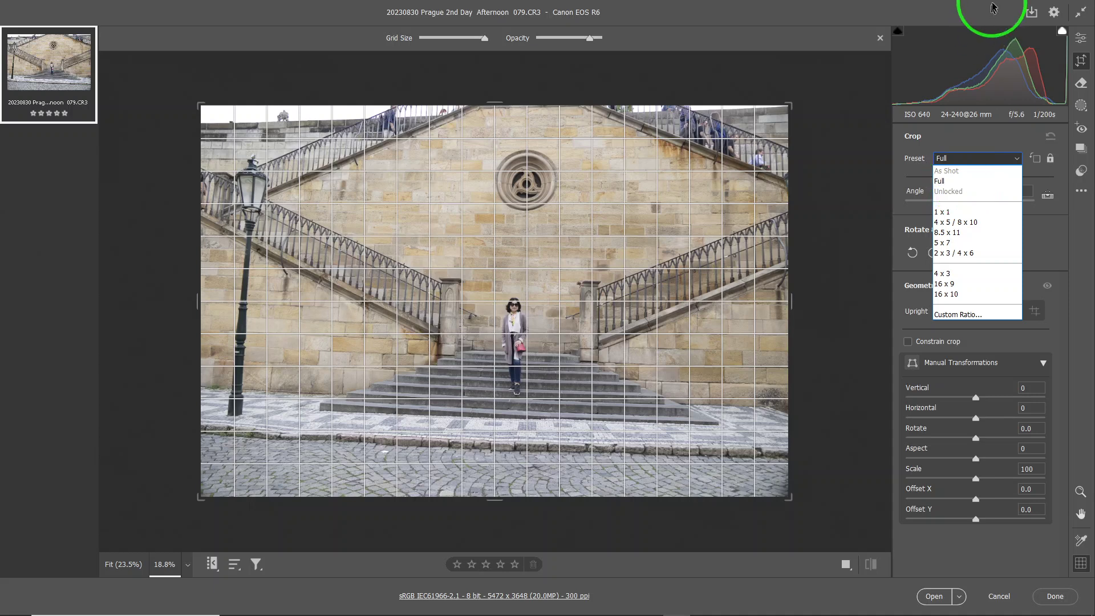
# Apply the 1 x 1 crop preset, trimming the photo to a 3648 x 3648 square.
pyautogui.click(1035, 174)
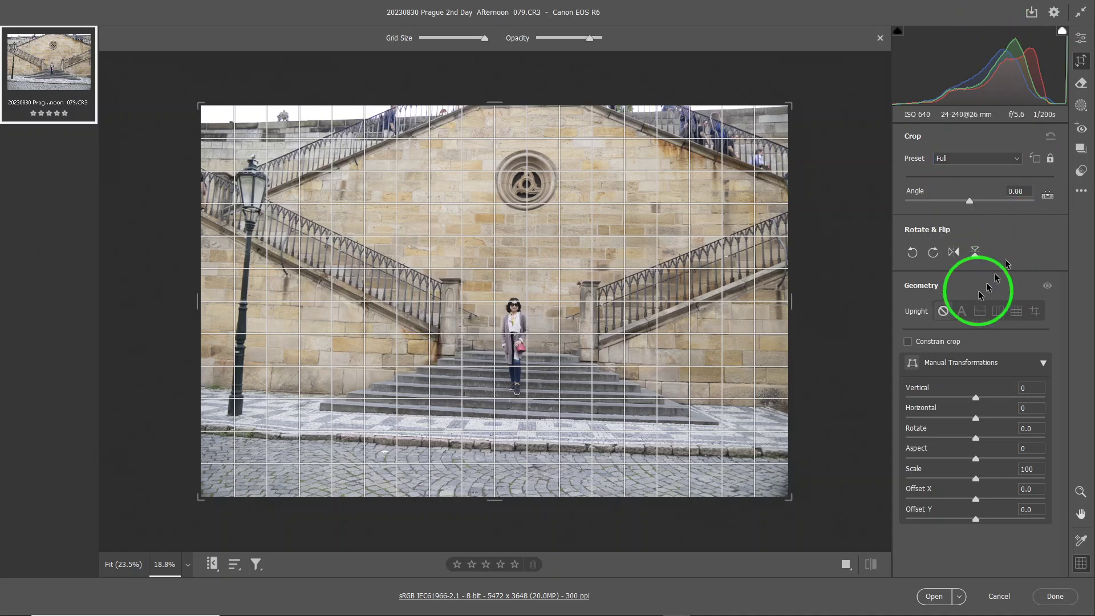
pyautogui.click(958, 159)
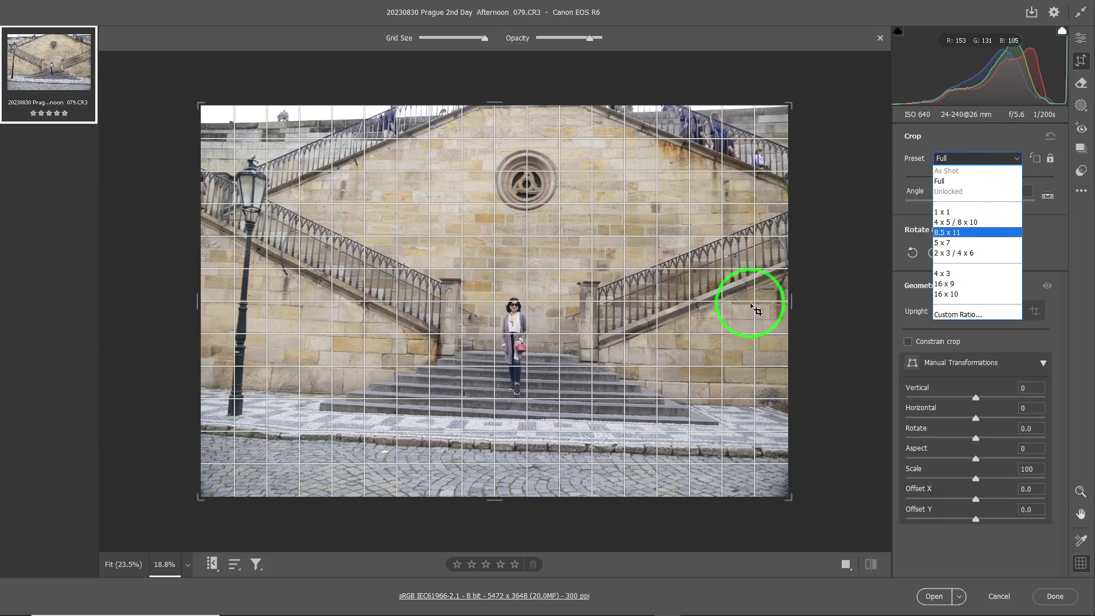
pyautogui.click(963, 214)
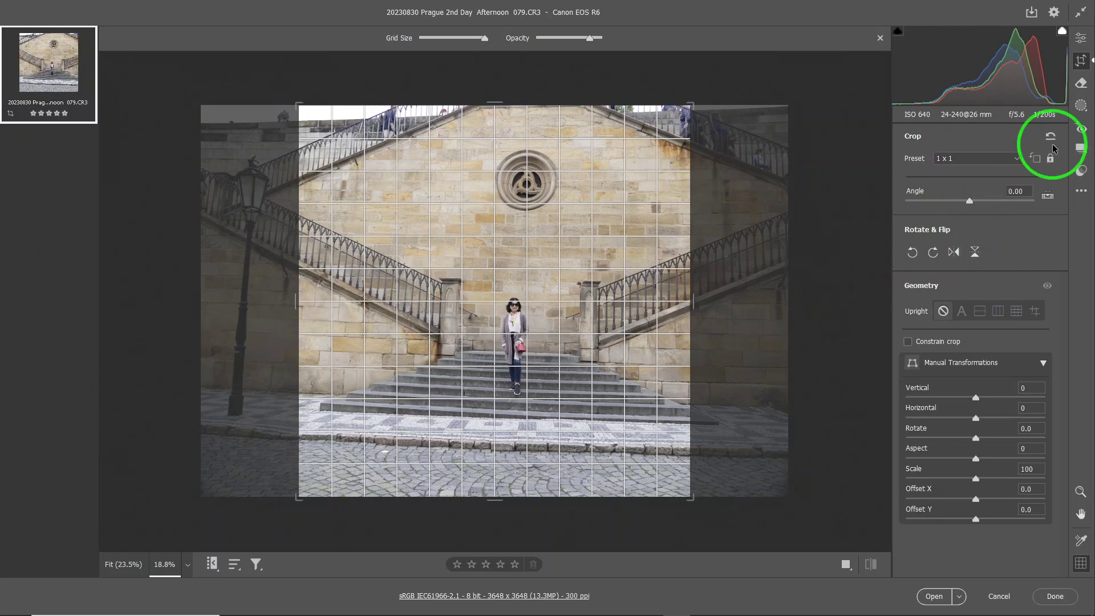
# Try the 4 x 5 / 8 x 10 crop in landscape orientation, then 8.5 x 11.
pyautogui.click(985, 158)
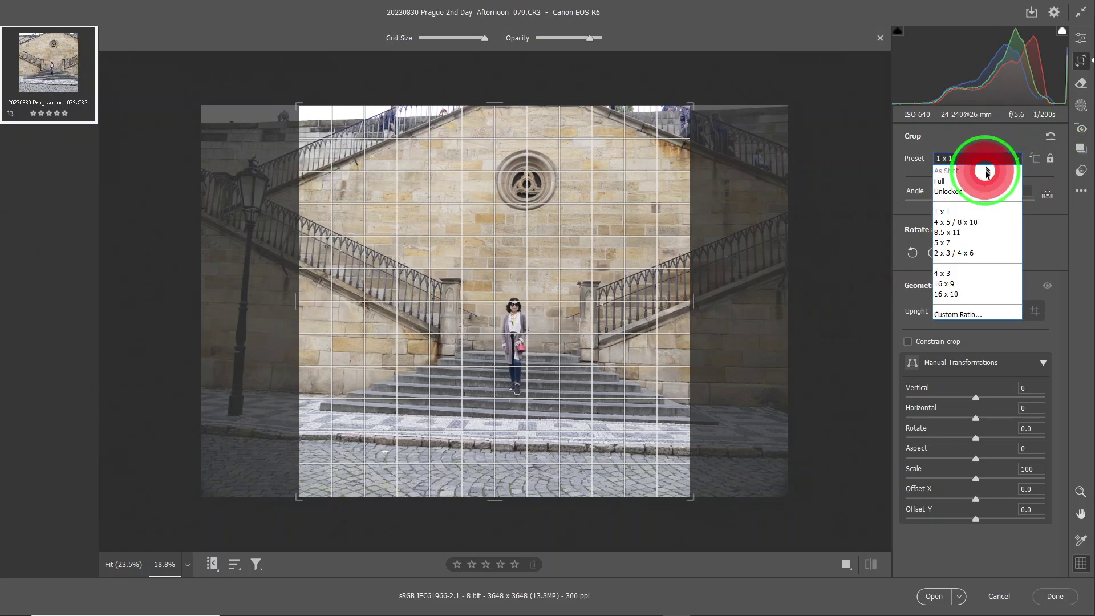
pyautogui.click(965, 225)
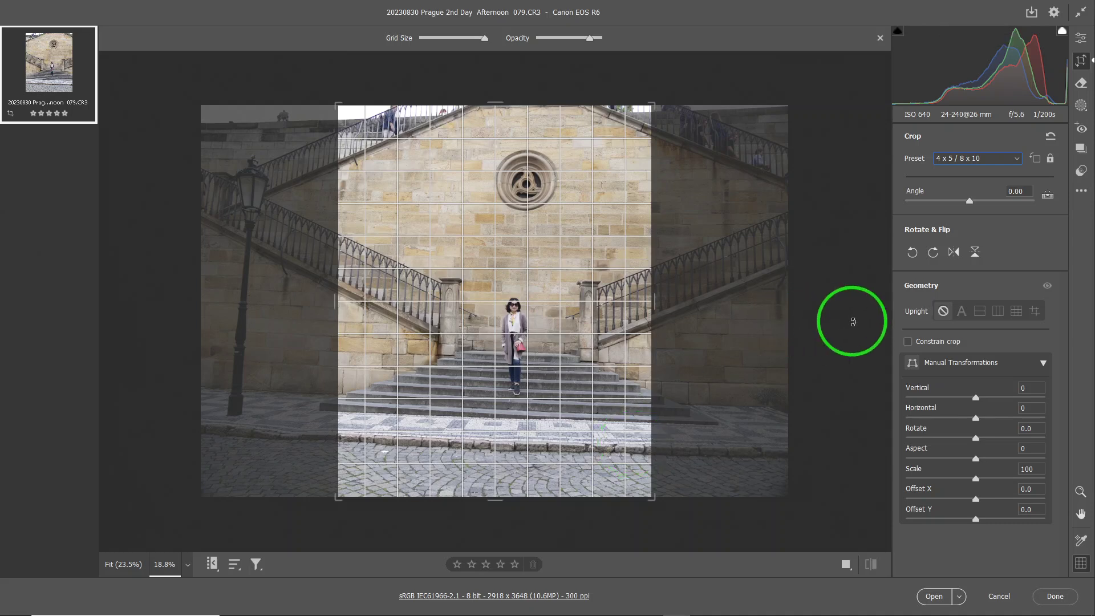
pyautogui.click(1036, 161)
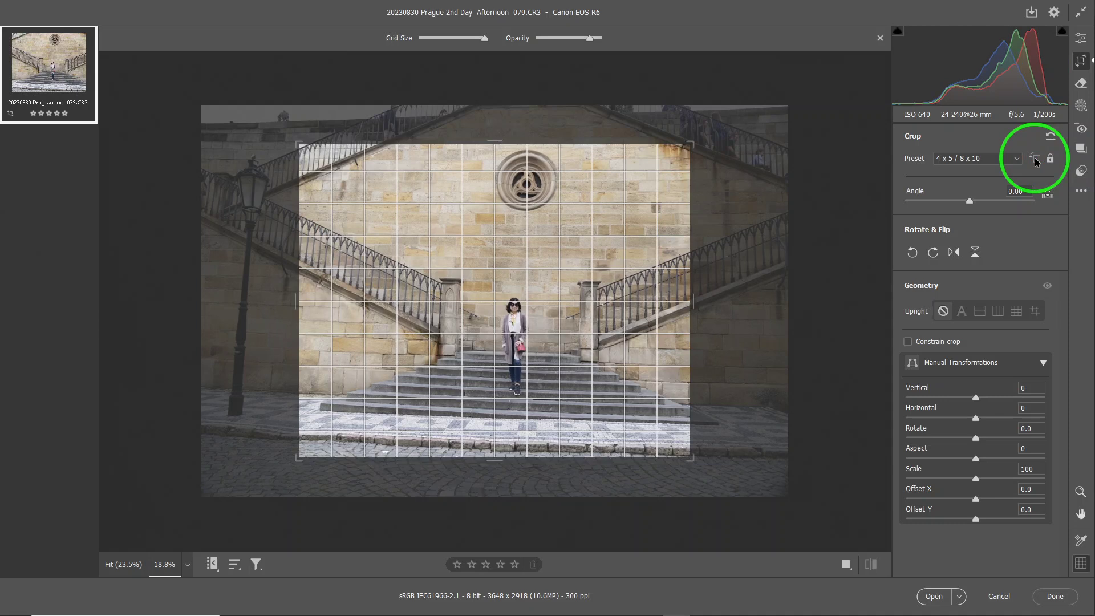
pyautogui.click(978, 160)
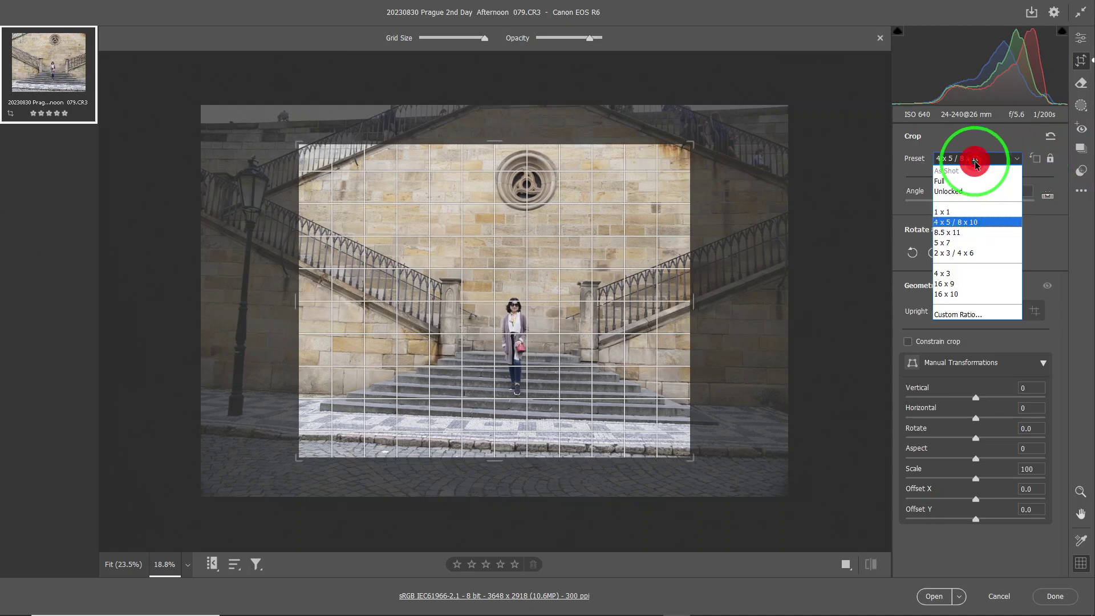
pyautogui.click(957, 231)
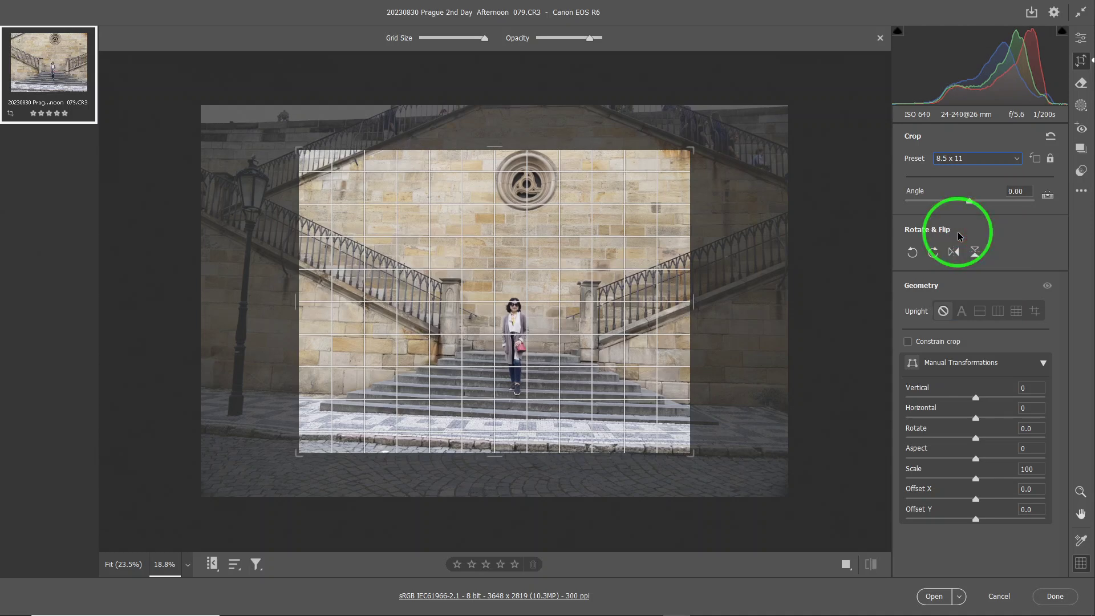
# Try the 5 x 7, 2 x 3 / 4 x 6 and 4 x 3 crop ratios in turn.
pyautogui.click(984, 159)
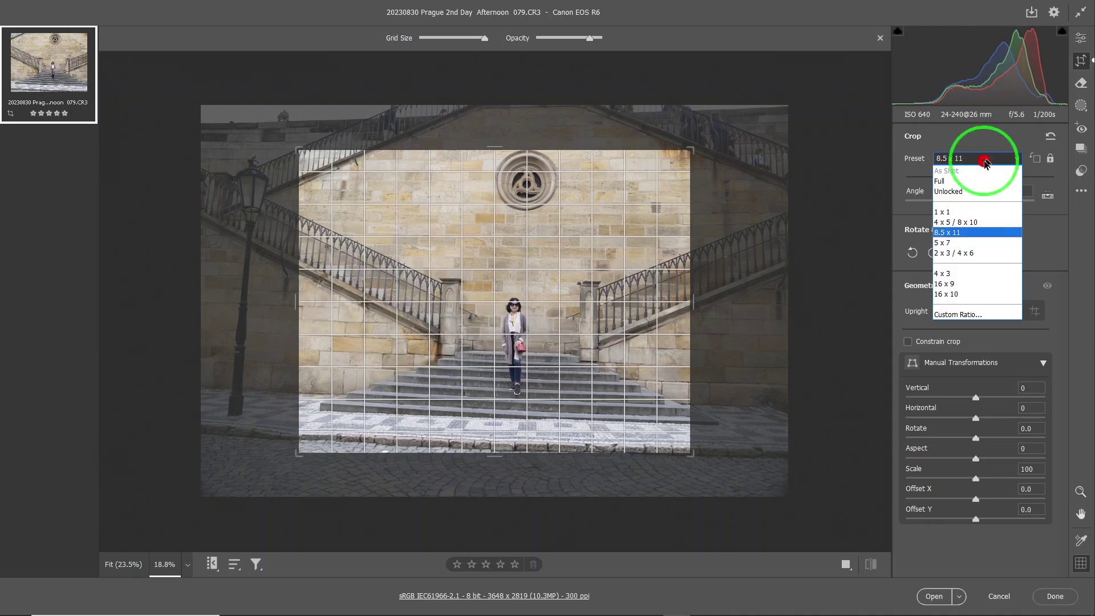
pyautogui.click(958, 242)
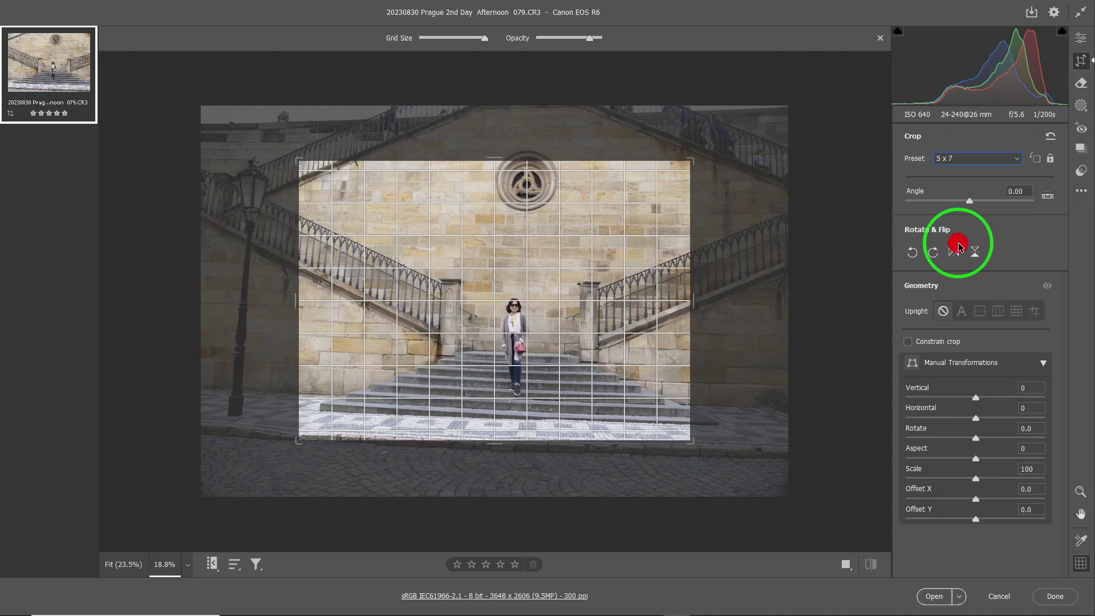
pyautogui.click(977, 158)
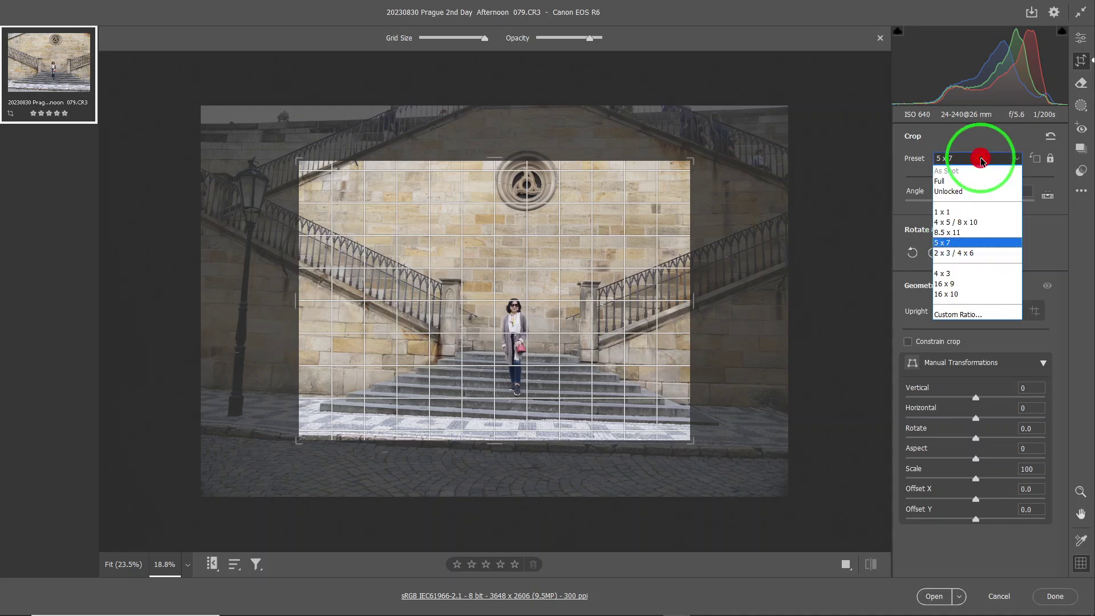
pyautogui.click(958, 253)
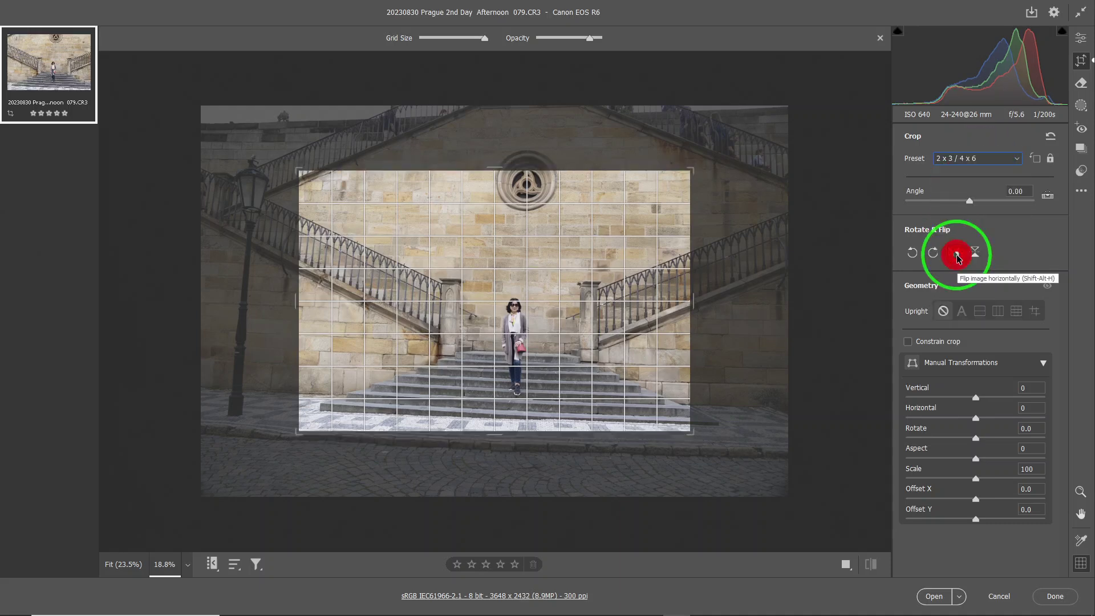
pyautogui.click(968, 161)
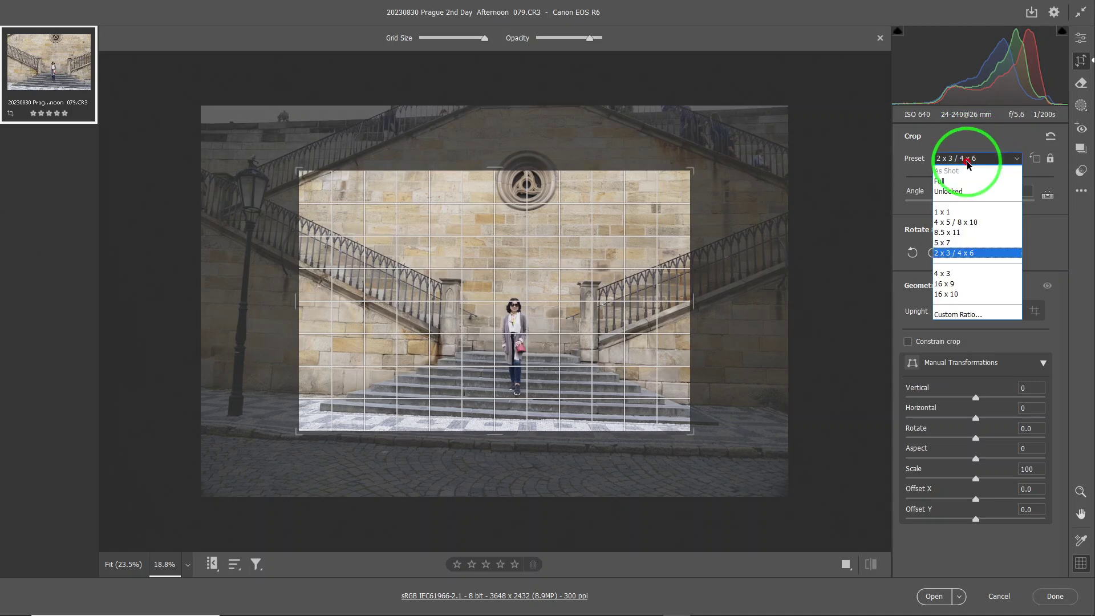
pyautogui.click(949, 276)
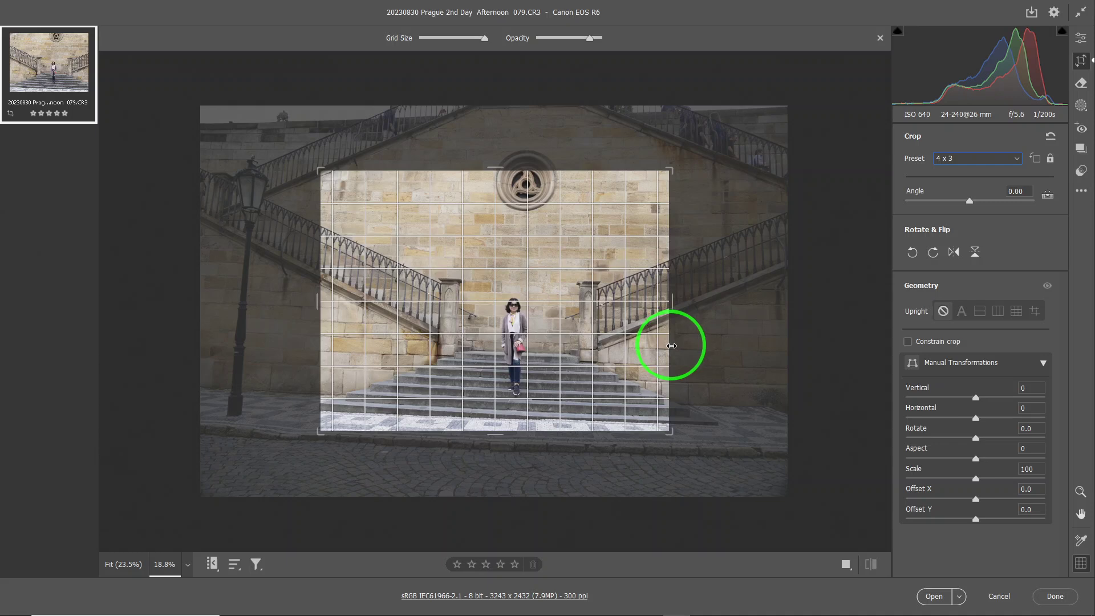
# Try 16 x 9, then settle on the 16 x 10 crop at 2918 x 1824.
pyautogui.click(949, 162)
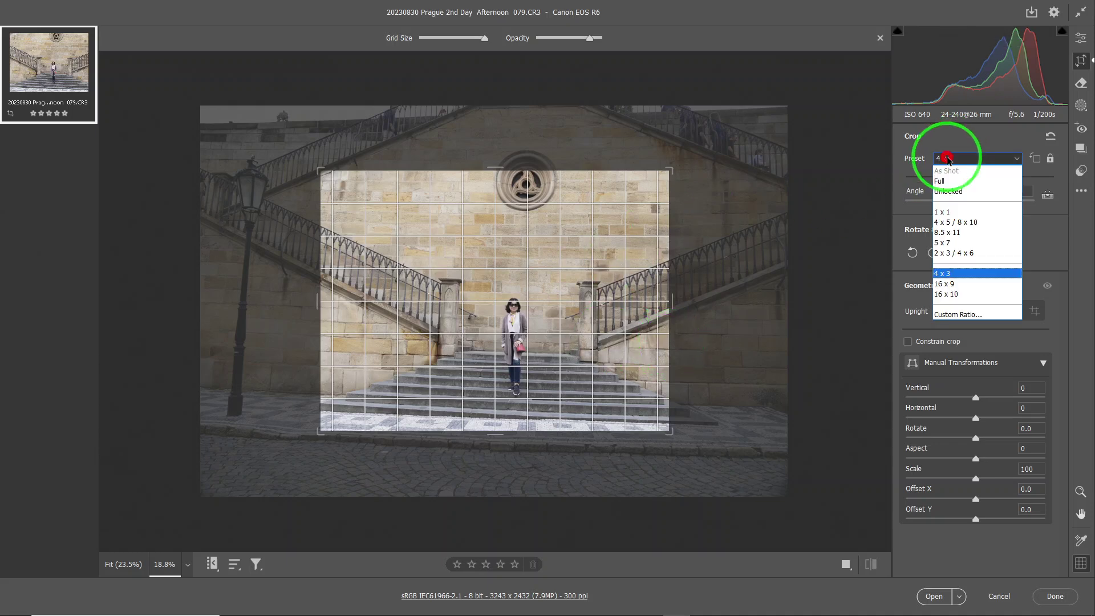
pyautogui.click(942, 285)
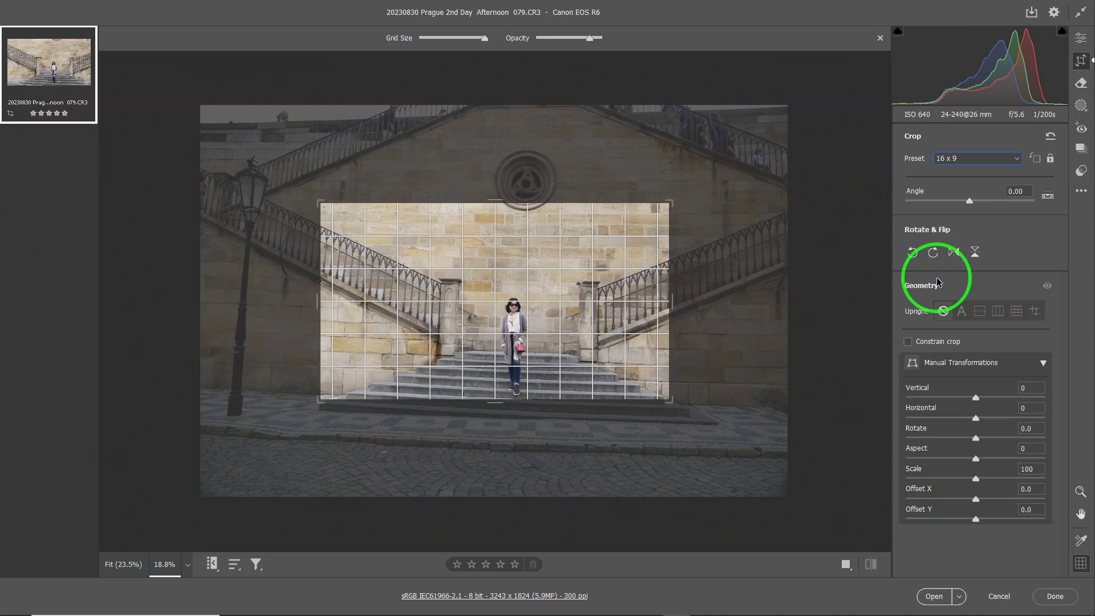
pyautogui.click(972, 158)
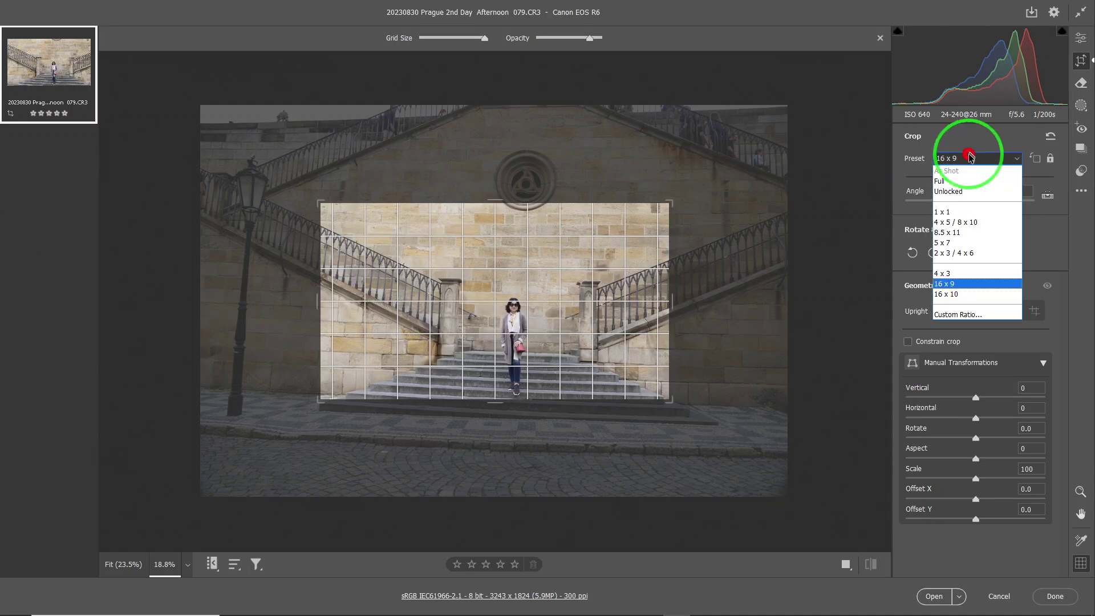
pyautogui.click(957, 295)
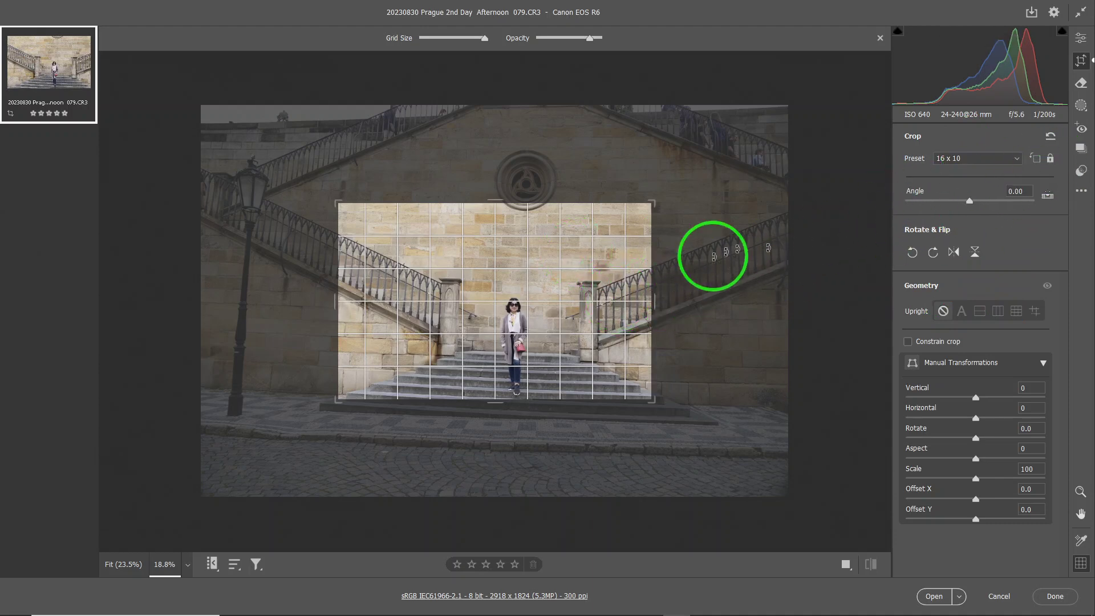
# Reposition the photo and resize the 16 x 10 crop from its top-right corner to 4041 x 2526.
pyautogui.moveTo(592, 313); pyautogui.dragTo(627, 276)
pyautogui.moveTo(651, 204); pyautogui.dragTo(703, 182)
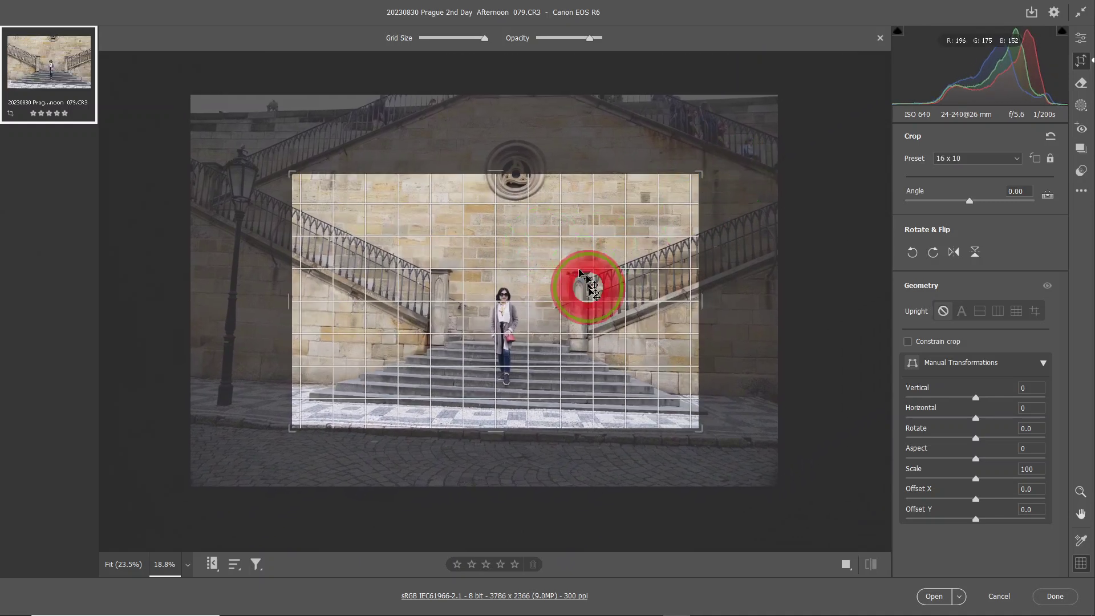
pyautogui.moveTo(581, 283); pyautogui.dragTo(616, 373)
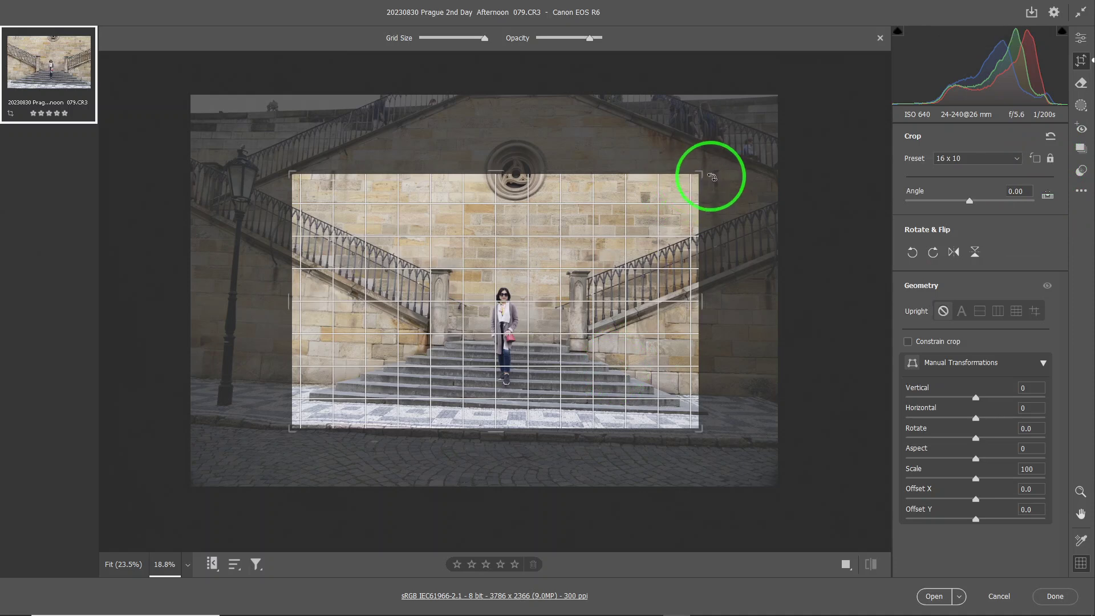
pyautogui.moveTo(701, 174); pyautogui.dragTo(650, 198)
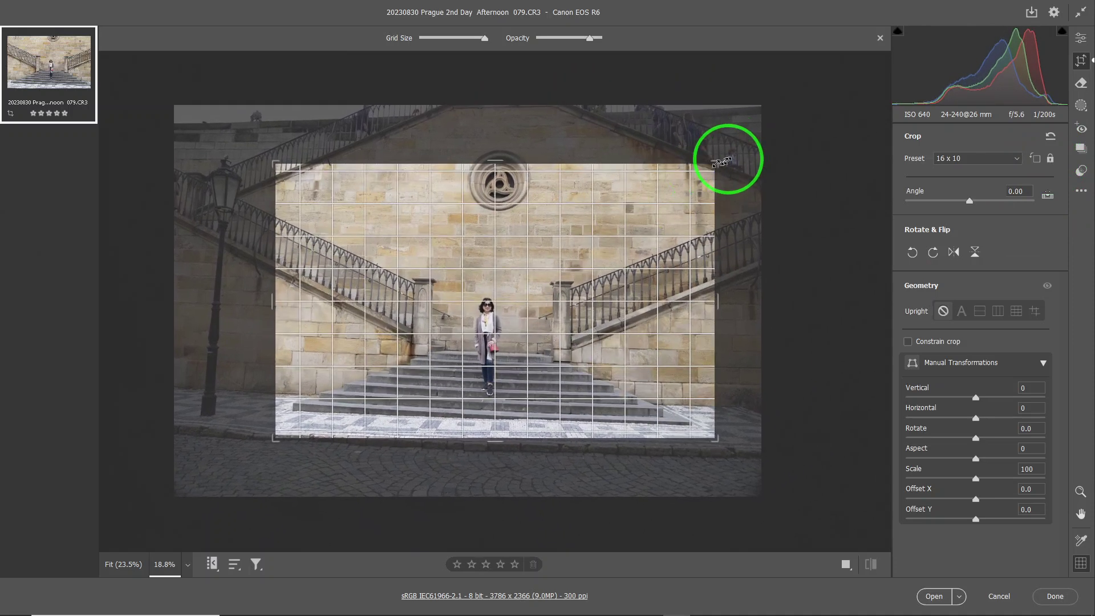
pyautogui.moveTo(721, 163); pyautogui.dragTo(733, 159)
pyautogui.moveTo(331, 171); pyautogui.dragTo(501, 159)
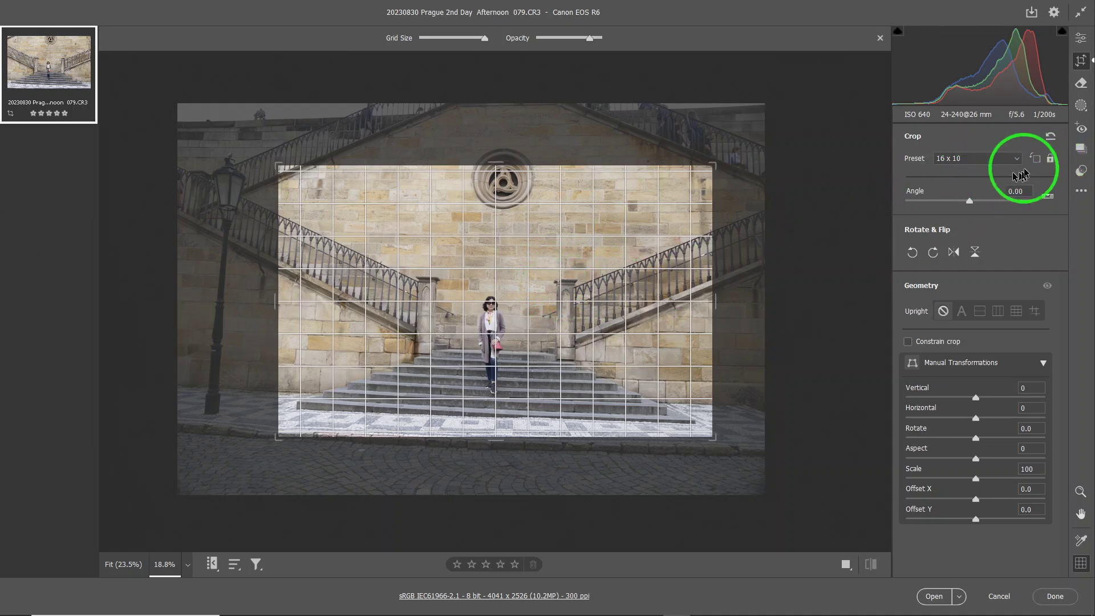
# Unlock the aspect ratio and pull the right, top and bottom crop edges inward around the woman.
pyautogui.click(1050, 158)
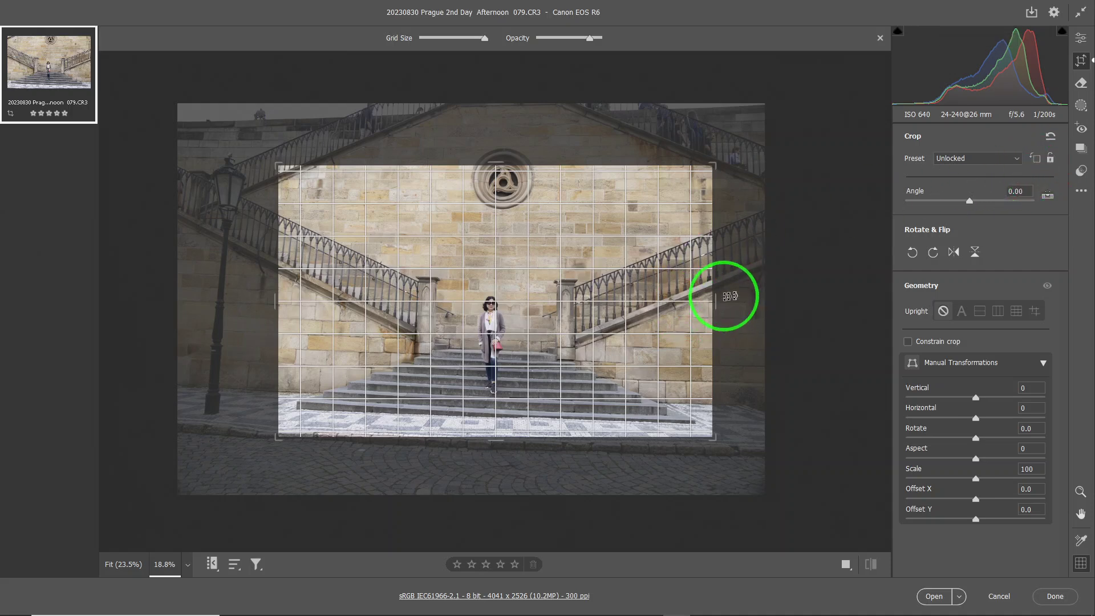
pyautogui.moveTo(717, 298); pyautogui.dragTo(687, 303)
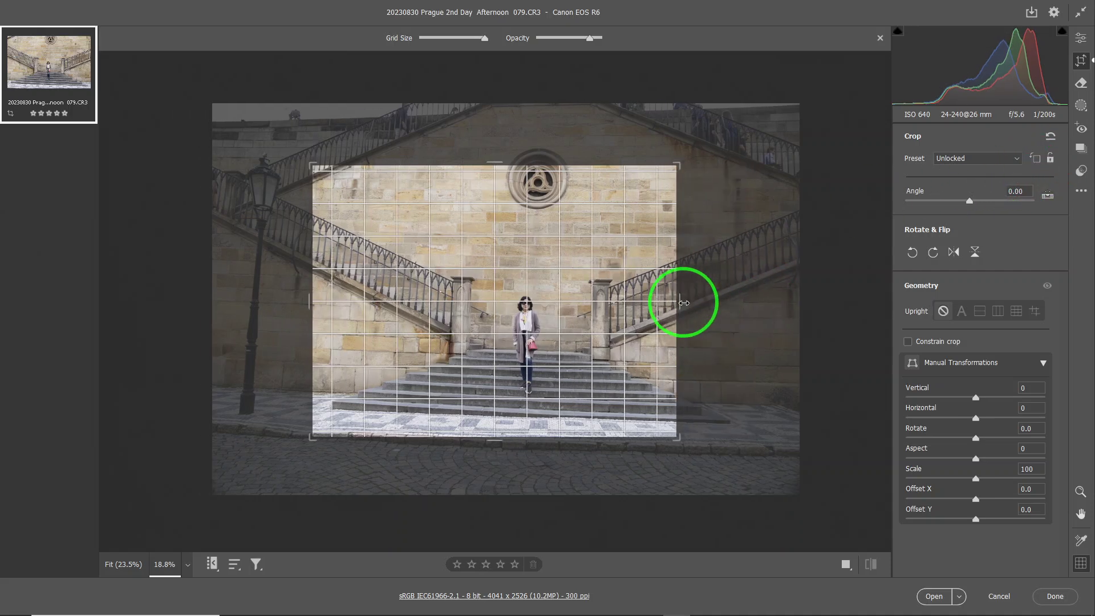
pyautogui.click(530, 214)
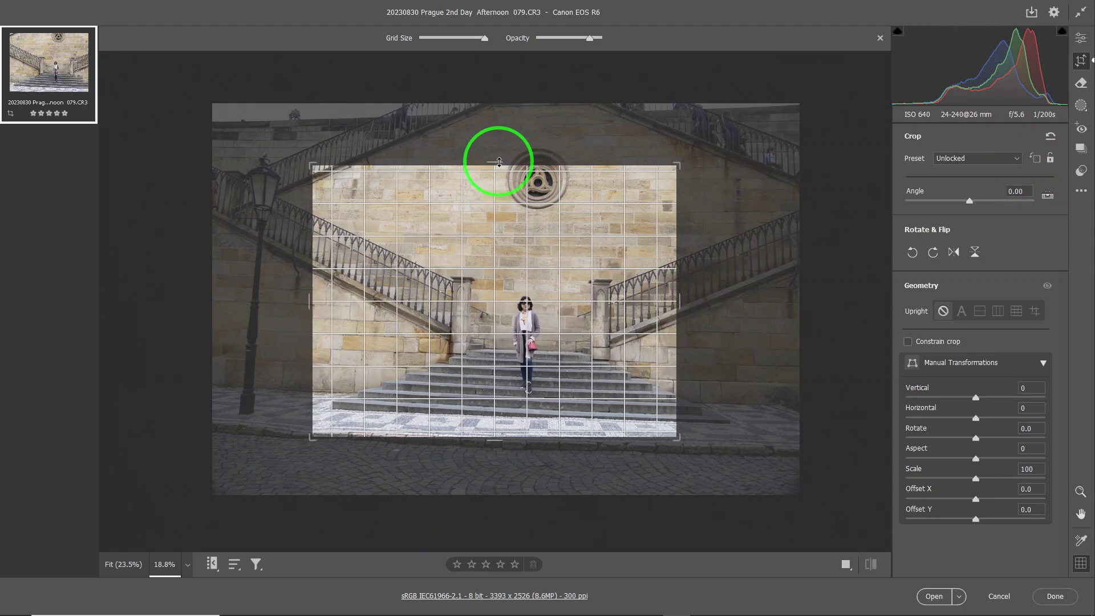
pyautogui.moveTo(496, 166); pyautogui.dragTo(491, 210)
pyautogui.click(576, 374)
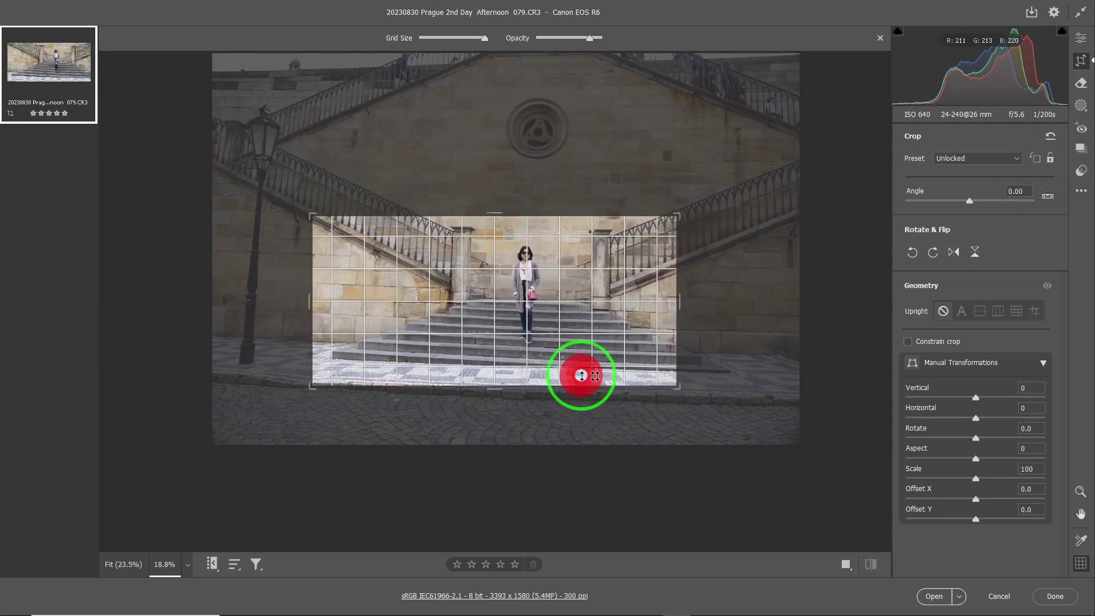
pyautogui.moveTo(502, 388); pyautogui.dragTo(500, 368)
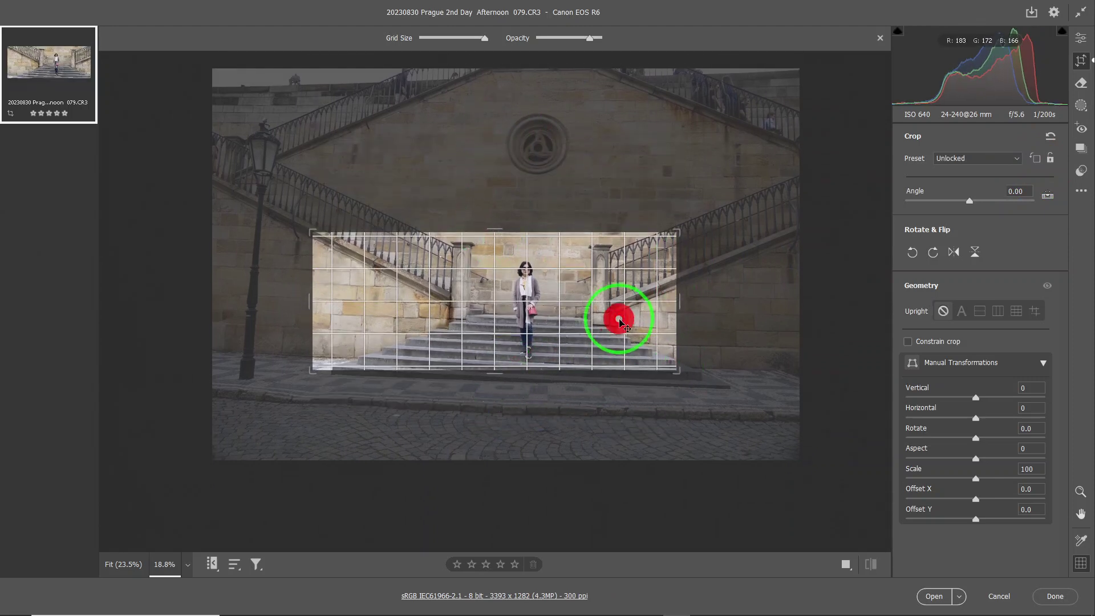
pyautogui.moveTo(619, 318); pyautogui.dragTo(639, 313)
pyautogui.click(941, 330)
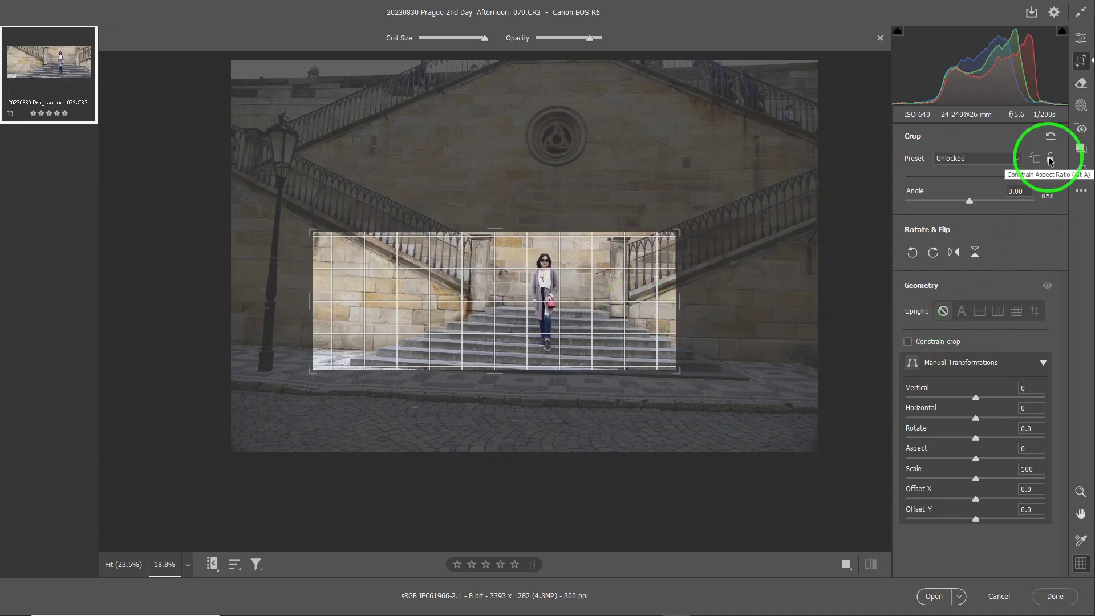
# Relock the crop ratio, slide the photo left and resize the crop from its top-right corner.
pyautogui.click(1050, 159)
pyautogui.click(966, 196)
pyautogui.moveTo(577, 275)
pyautogui.mouseDown()
pyautogui.moveTo(587, 288)
pyautogui.moveTo(557, 279)
pyautogui.mouseUp()
pyautogui.click(630, 245)
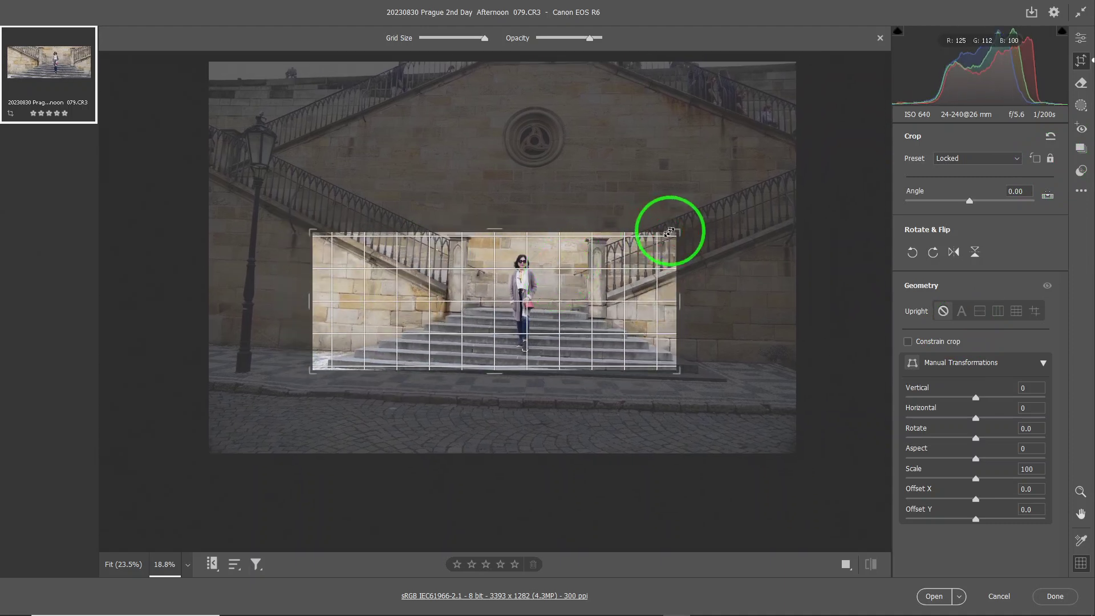
pyautogui.moveTo(676, 233); pyautogui.dragTo(707, 203)
pyautogui.click(942, 190)
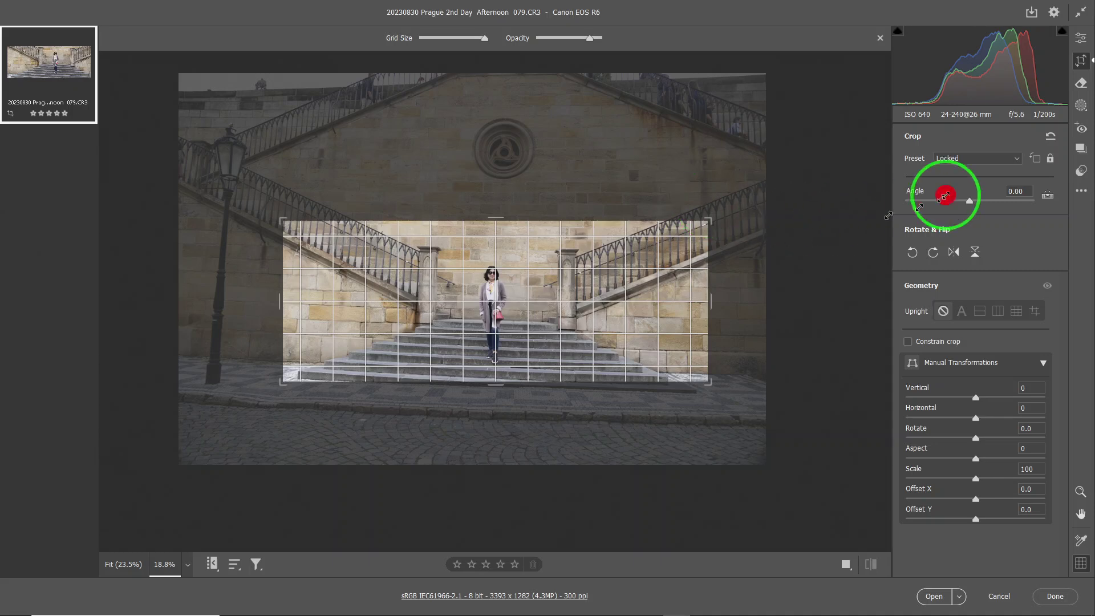
pyautogui.click(976, 162)
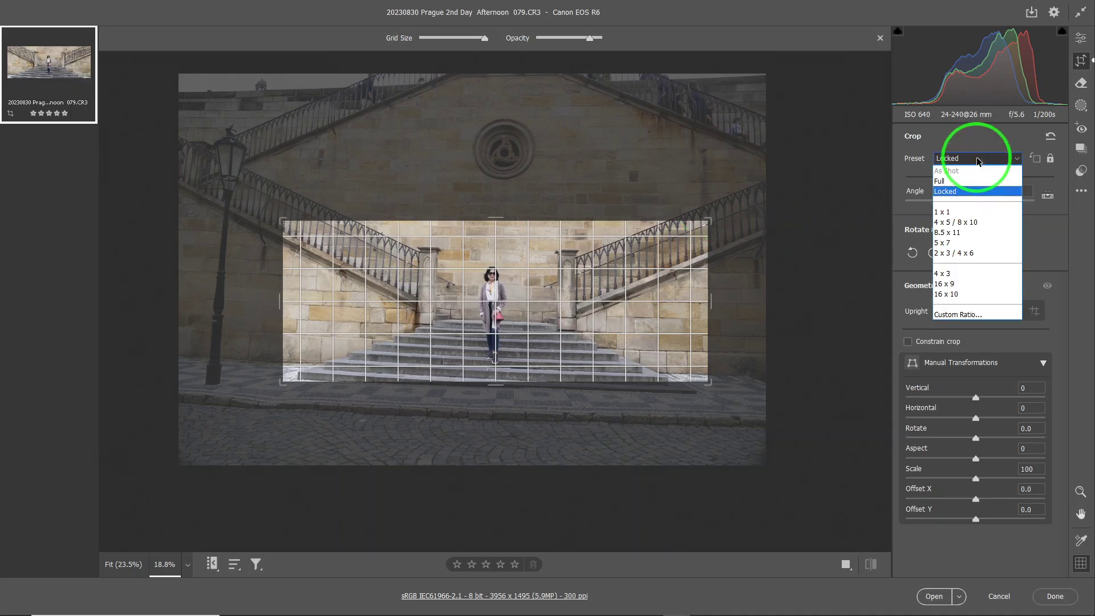
# Reset the crop to the Full preset and tilt the photo to a -3.00 angle.
pyautogui.click(951, 182)
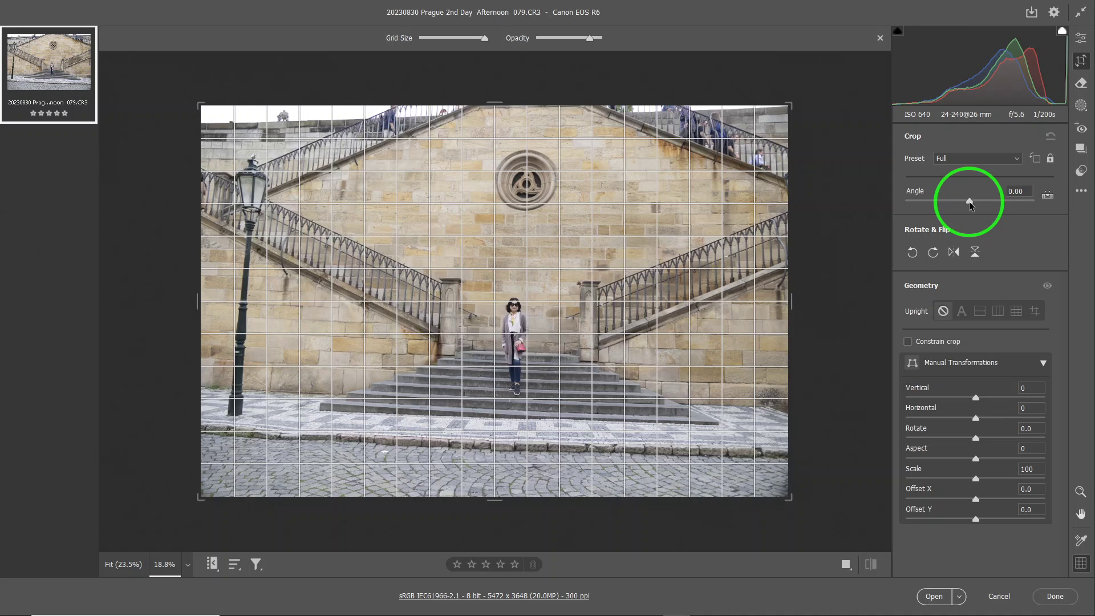
pyautogui.moveTo(969, 202); pyautogui.dragTo(966, 203)
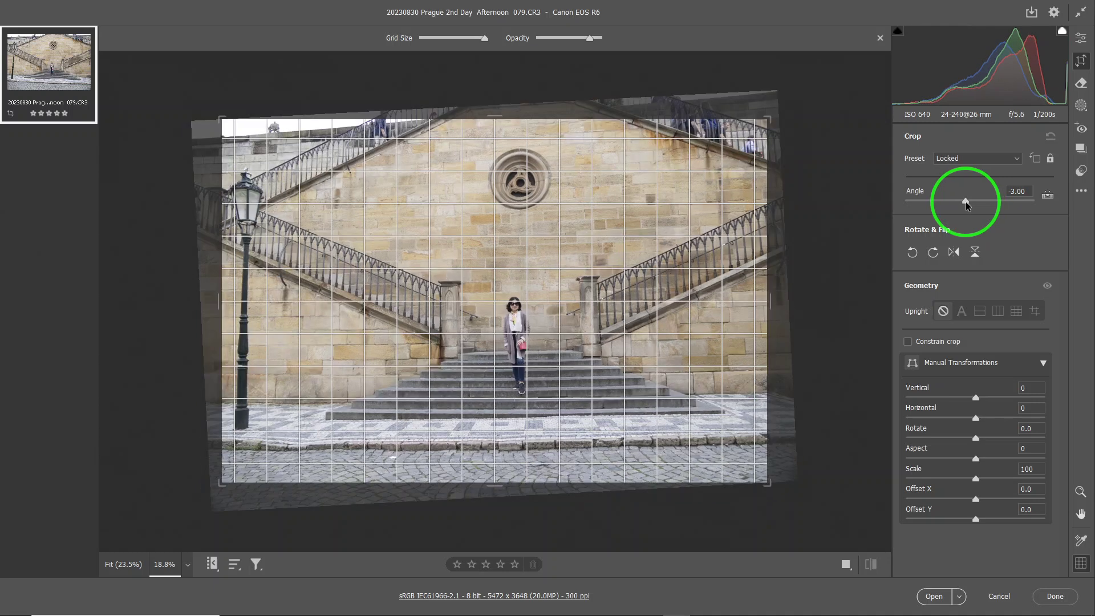
# Ease the tilt to -2.50, then reset to the Full, untilted photo at angle 0.00.
pyautogui.moveTo(966, 204); pyautogui.dragTo(967, 204)
pyautogui.click(990, 259)
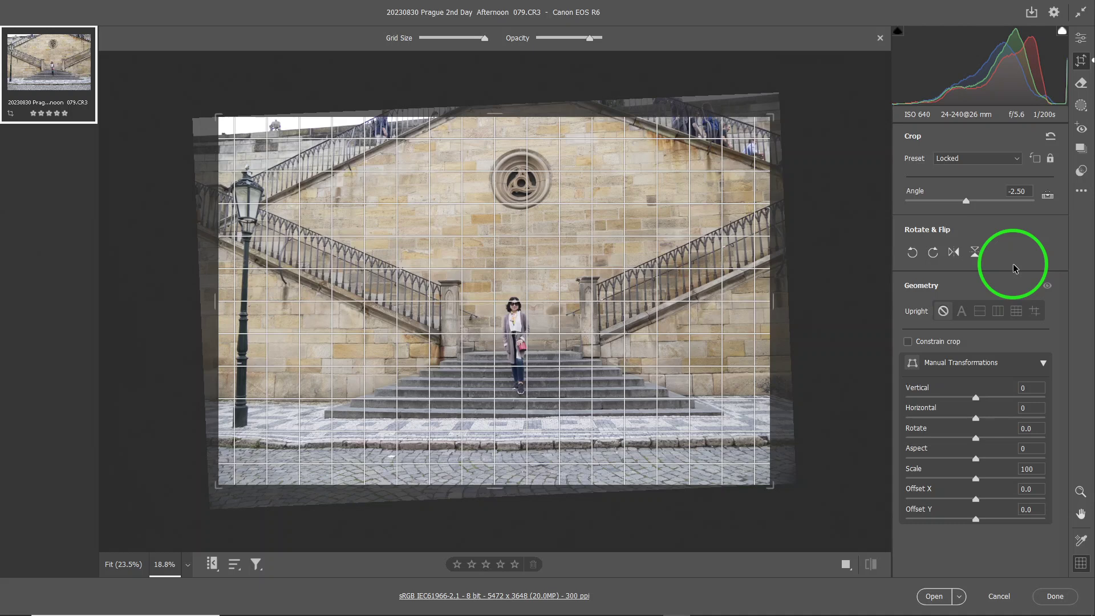
pyautogui.click(1051, 139)
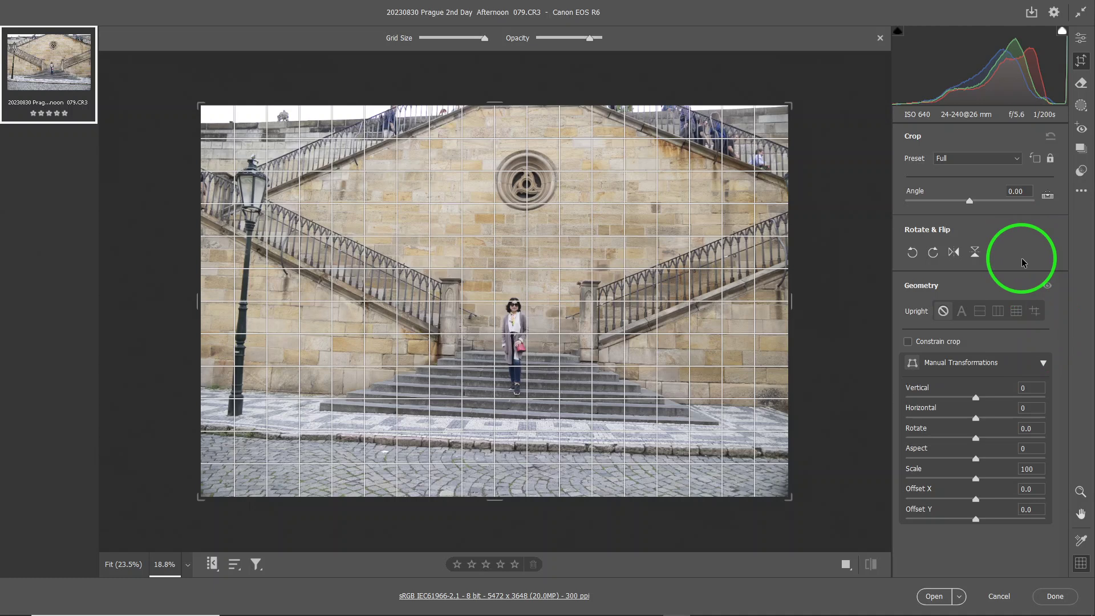
# Select the Straighten Tool beside the Angle slider on the full 5472 x 3648 frame.
pyautogui.click(1047, 198)
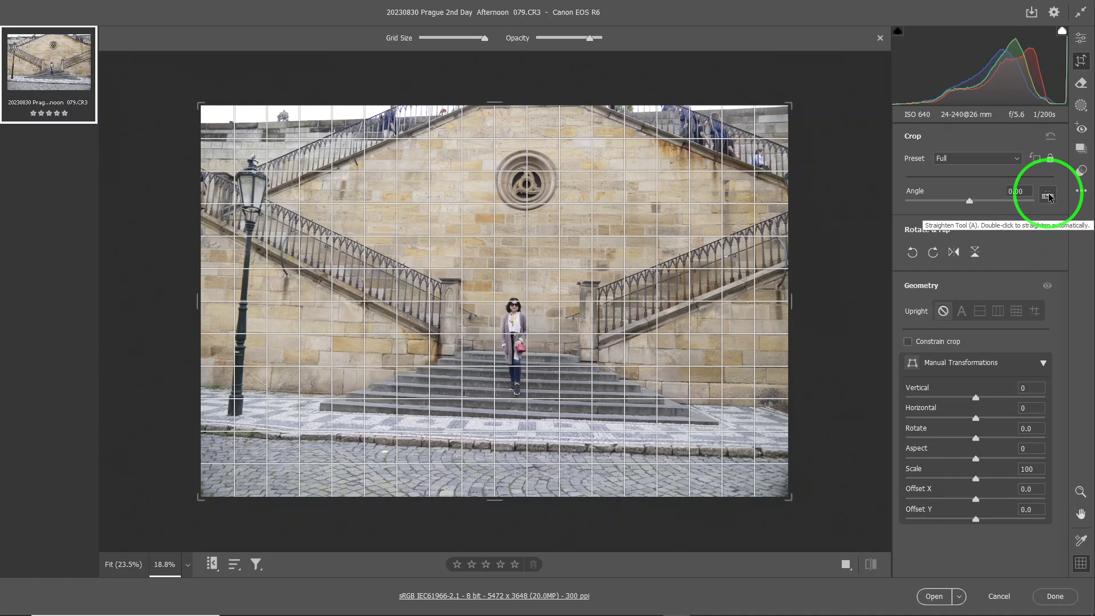
# Draw a level line along a step, straightening the photo to -2.83 at 5101 x 3401.
pyautogui.click(1048, 196)
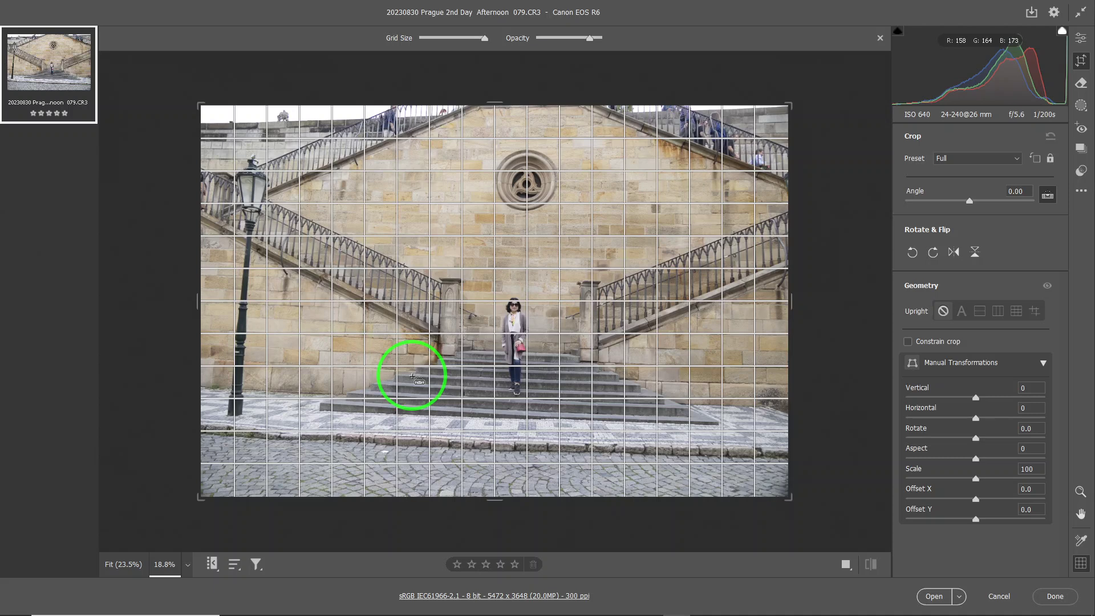
pyautogui.moveTo(413, 376); pyautogui.dragTo(609, 387)
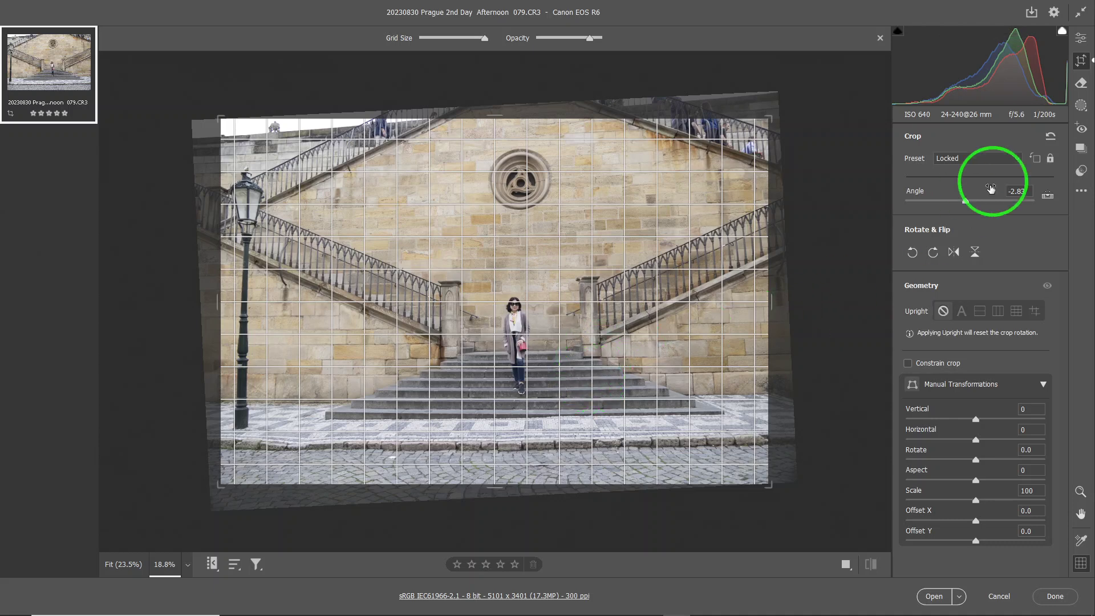
# Reset the crop to the full frame and re-straighten along the steps to a -2.57 angle.
pyautogui.click(1048, 137)
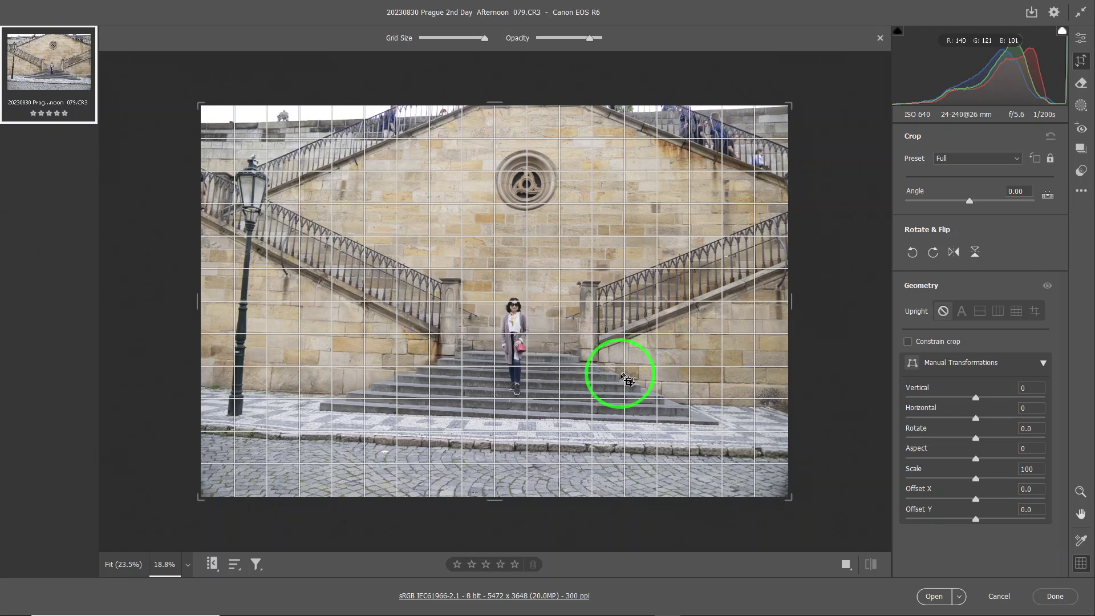
pyautogui.press('ctrl')
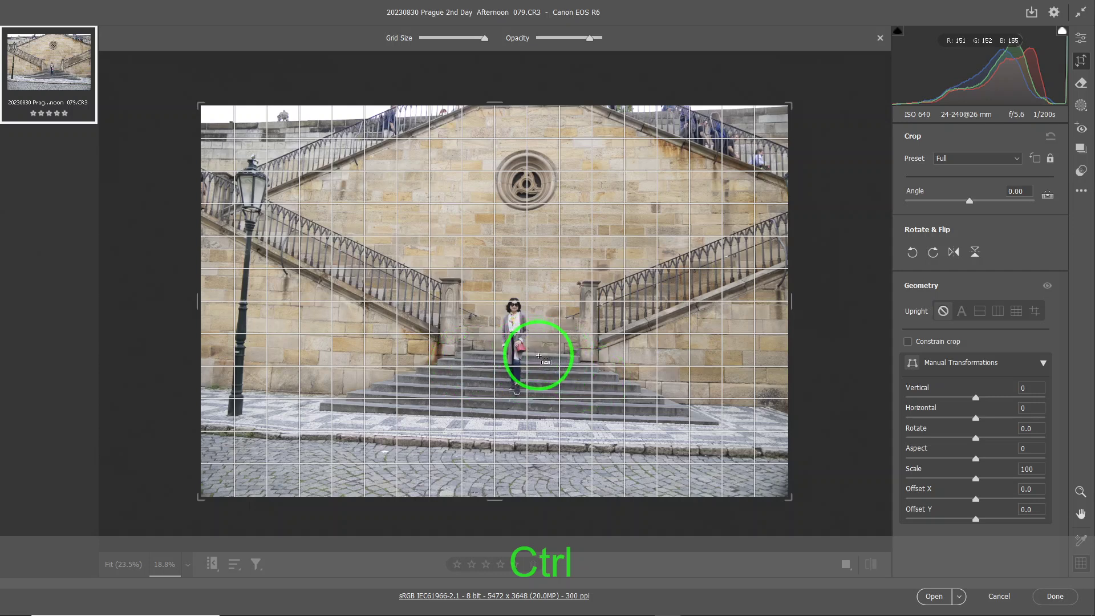
pyautogui.keyDown('ctrl'); pyautogui.click(539, 356); pyautogui.keyUp('ctrl')
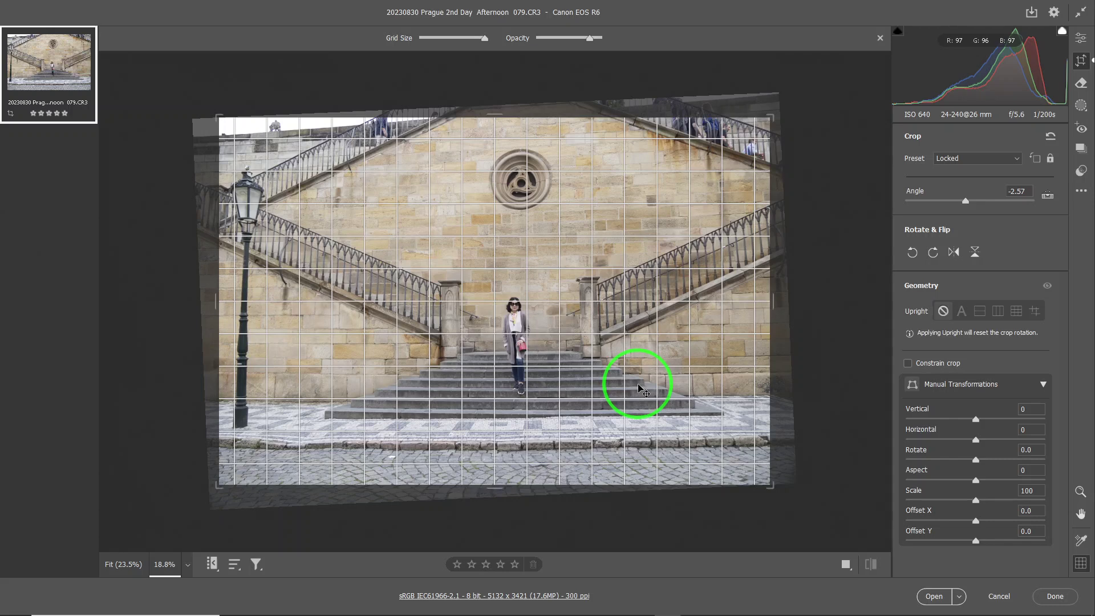
# Try auto-straightening with the Straighten Tool, then restore the full 5472 x 3648 frame at 0.00.
pyautogui.click(1050, 137)
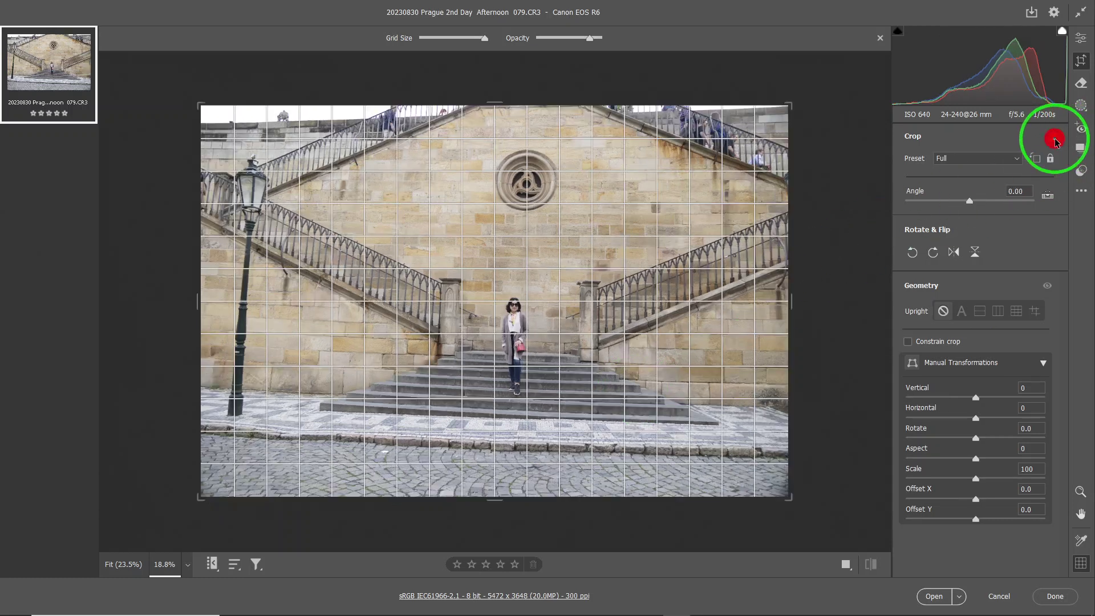
pyautogui.click(1047, 196)
pyautogui.doubleClick(1048, 196)
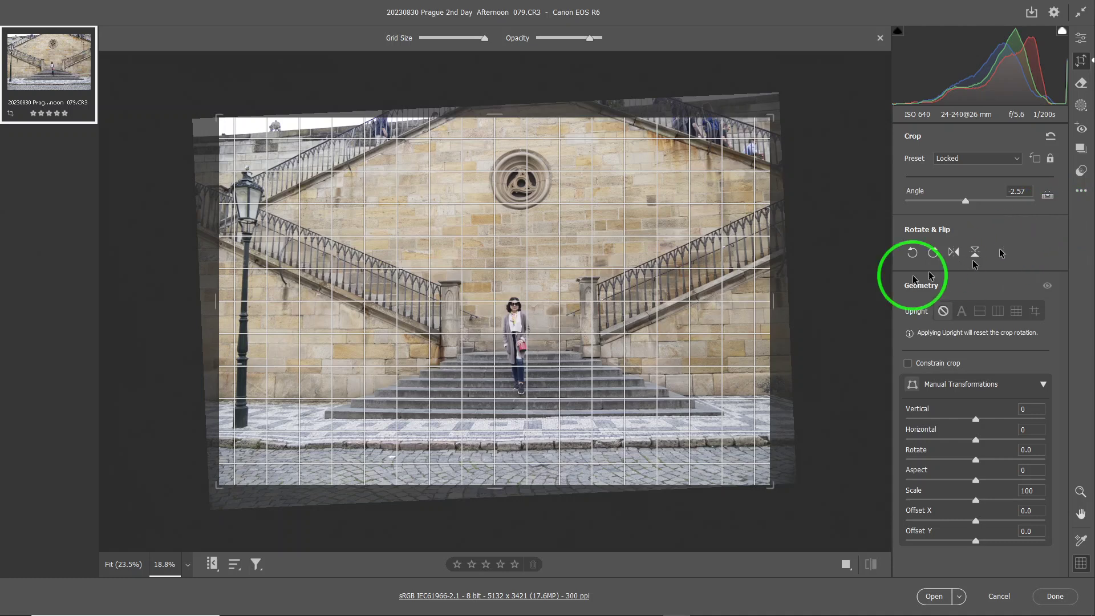
pyautogui.click(1050, 136)
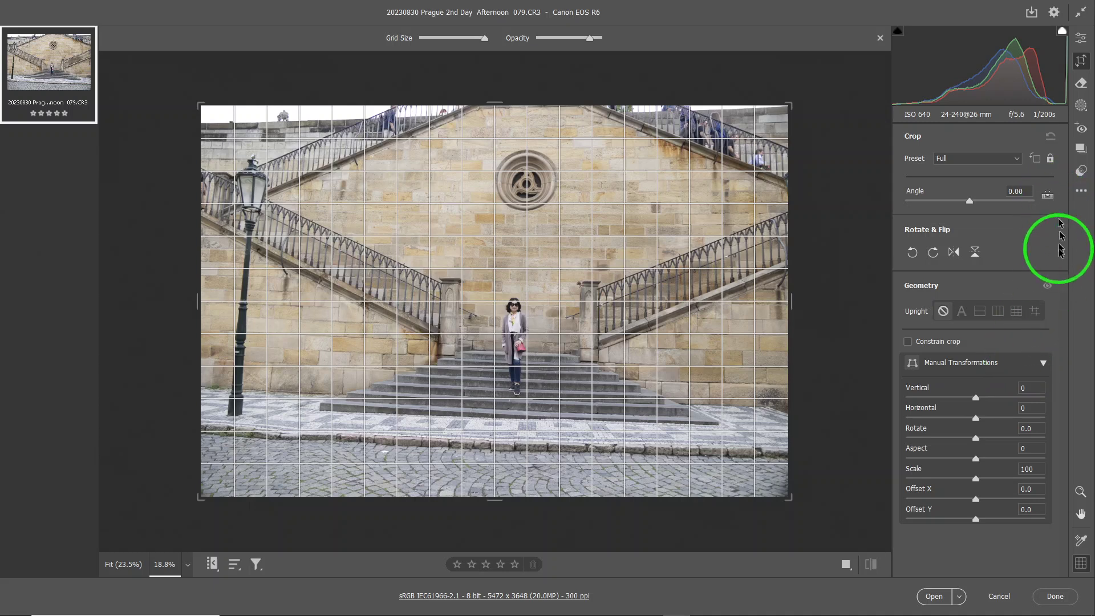
# Straighten the photo along the steps with the Straighten Tool (A) to a -2.57 angle.
pyautogui.press('a')
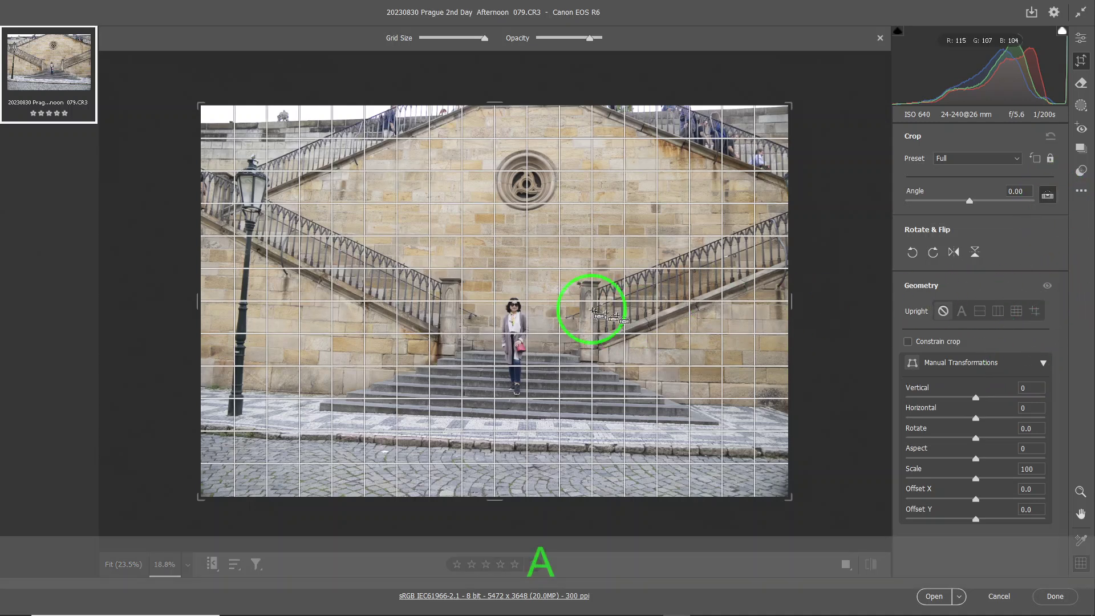
pyautogui.click(541, 284)
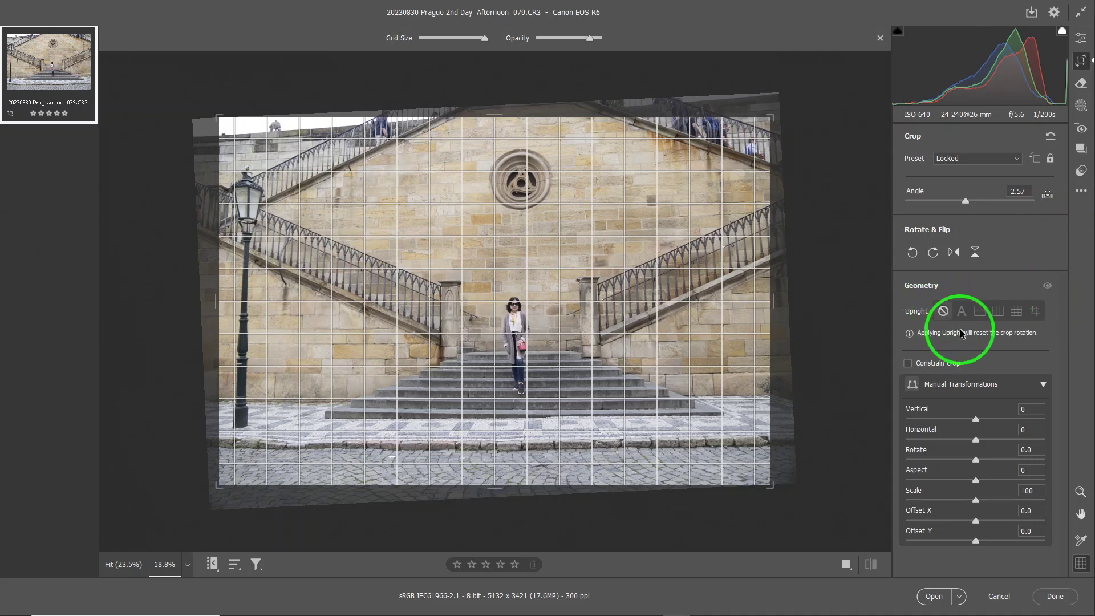
pyautogui.click(912, 252)
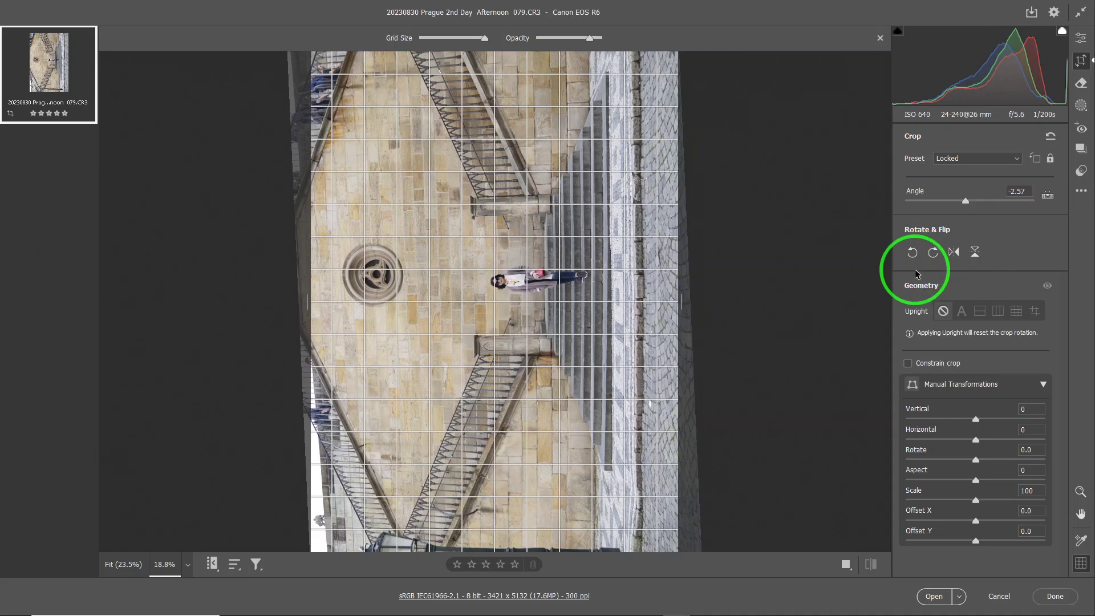
pyautogui.press('l')
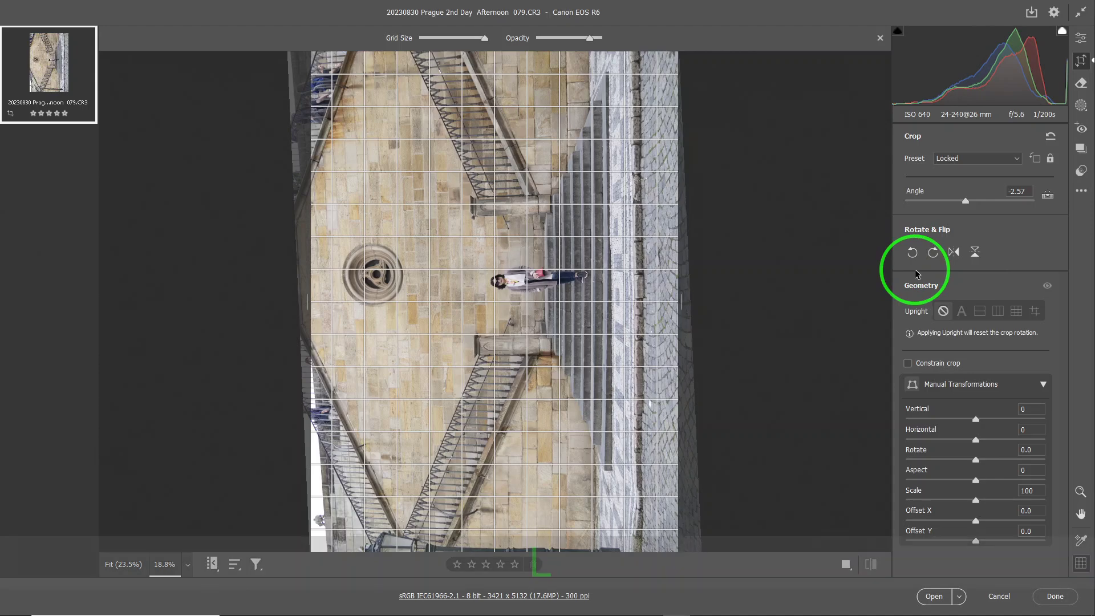
pyautogui.press('l')
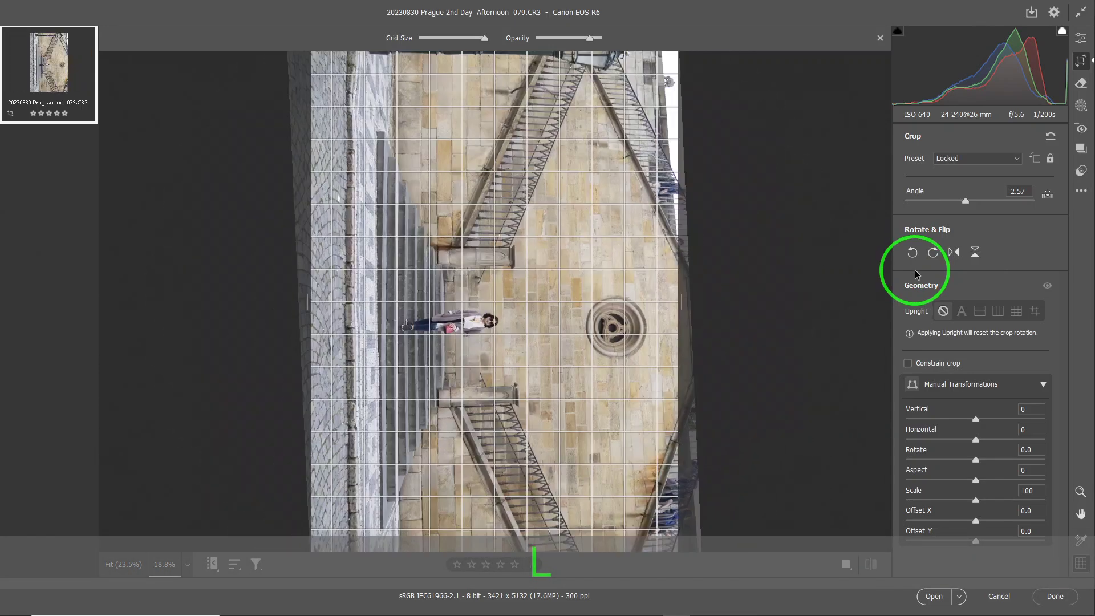
pyautogui.press('l')
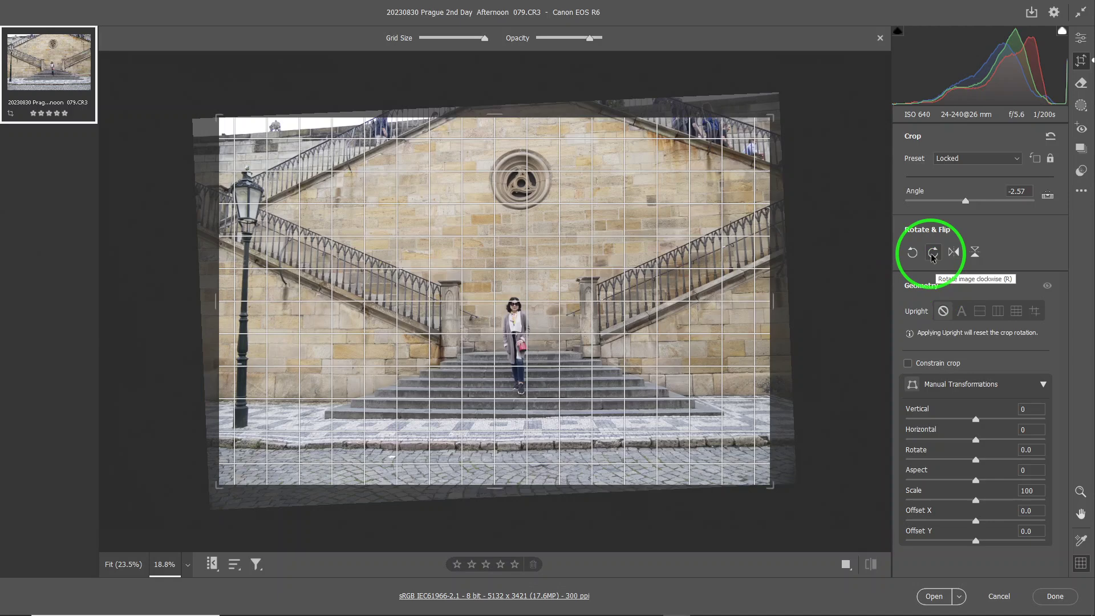
pyautogui.click(932, 253)
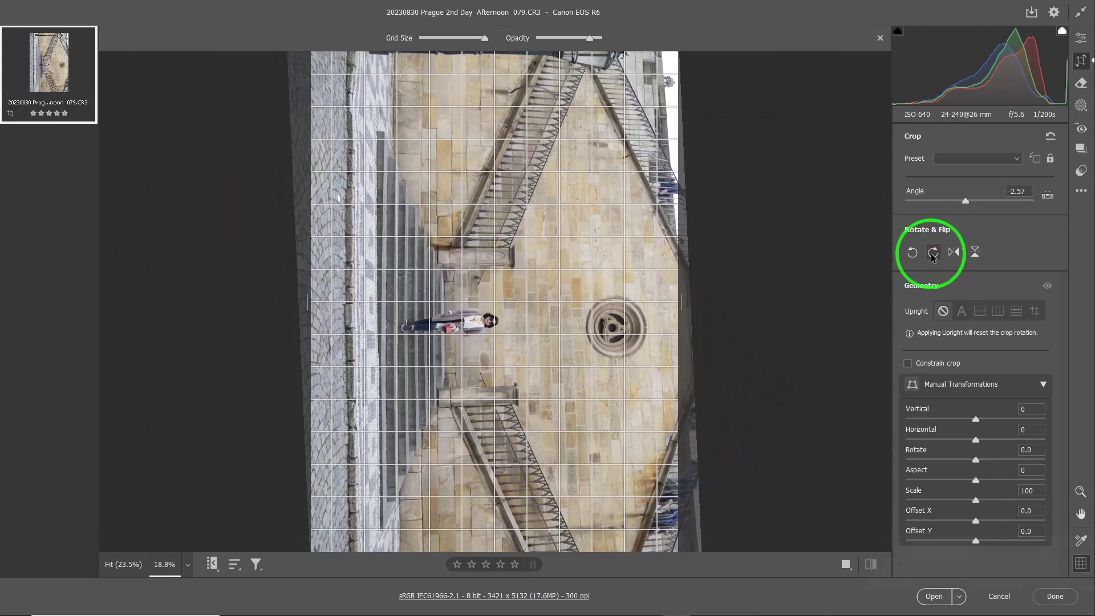
pyautogui.press('r')
pyautogui.click(933, 253)
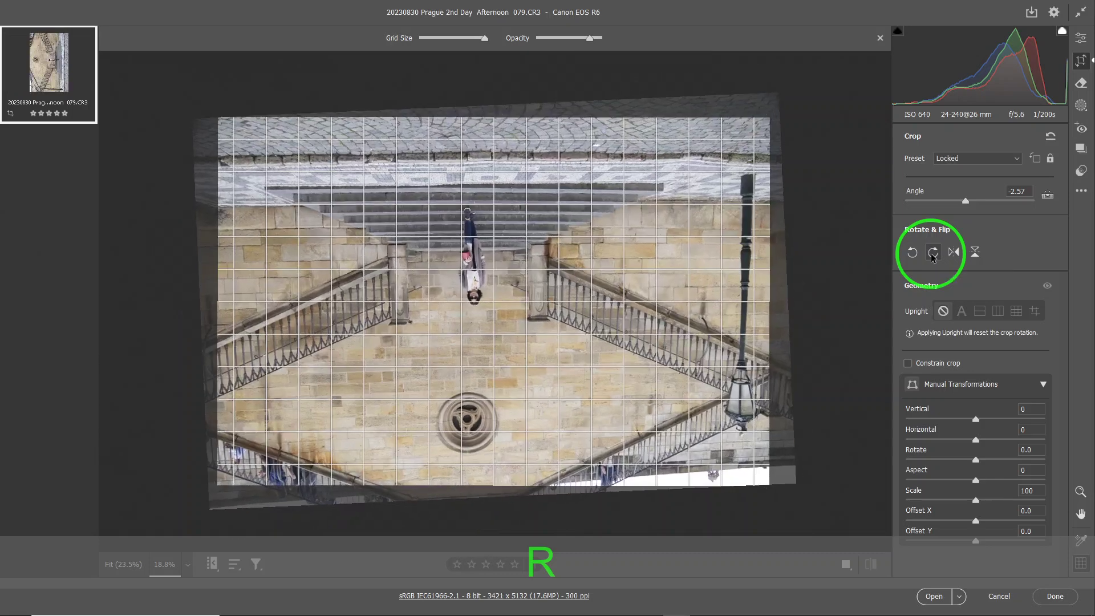
pyautogui.click(933, 253)
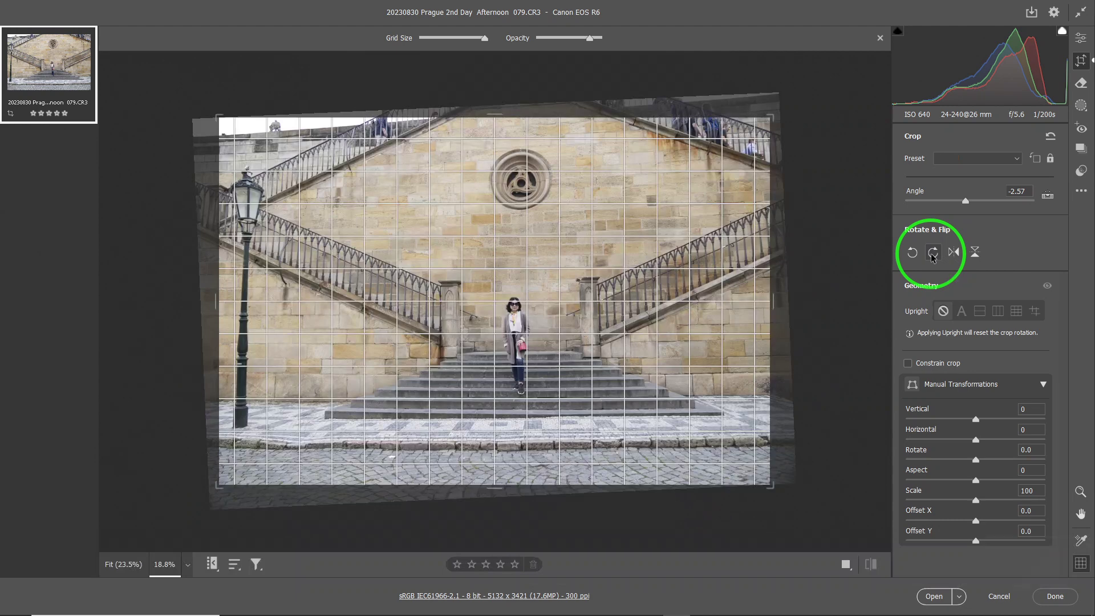
pyautogui.press('r')
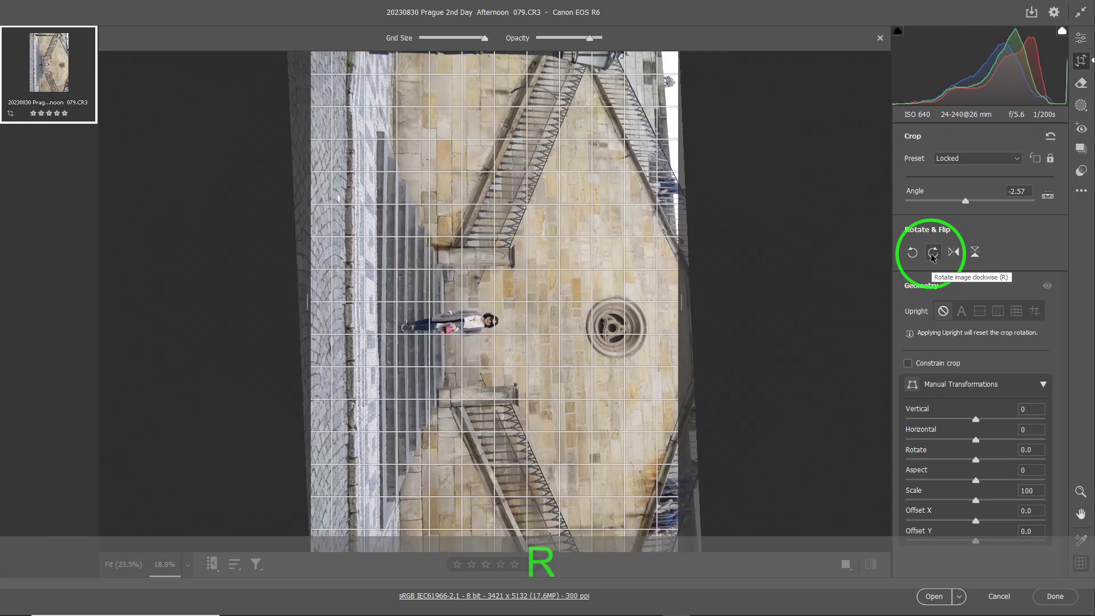
pyautogui.press('l')
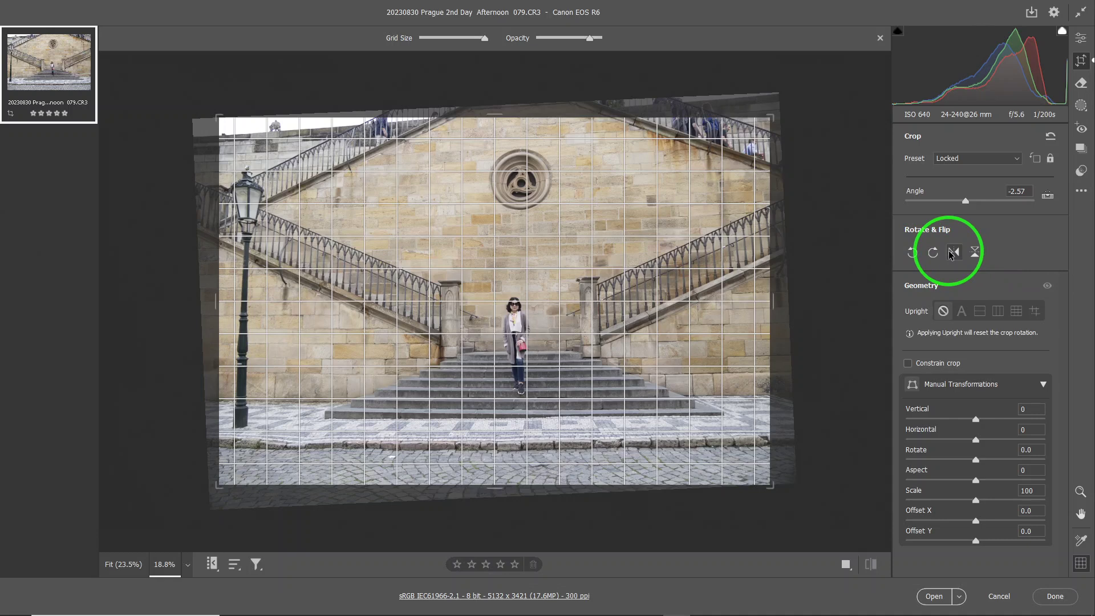
# Flip the photo horizontally so the lamp is on the right, then flip it vertically and back upright.
pyautogui.click(955, 252)
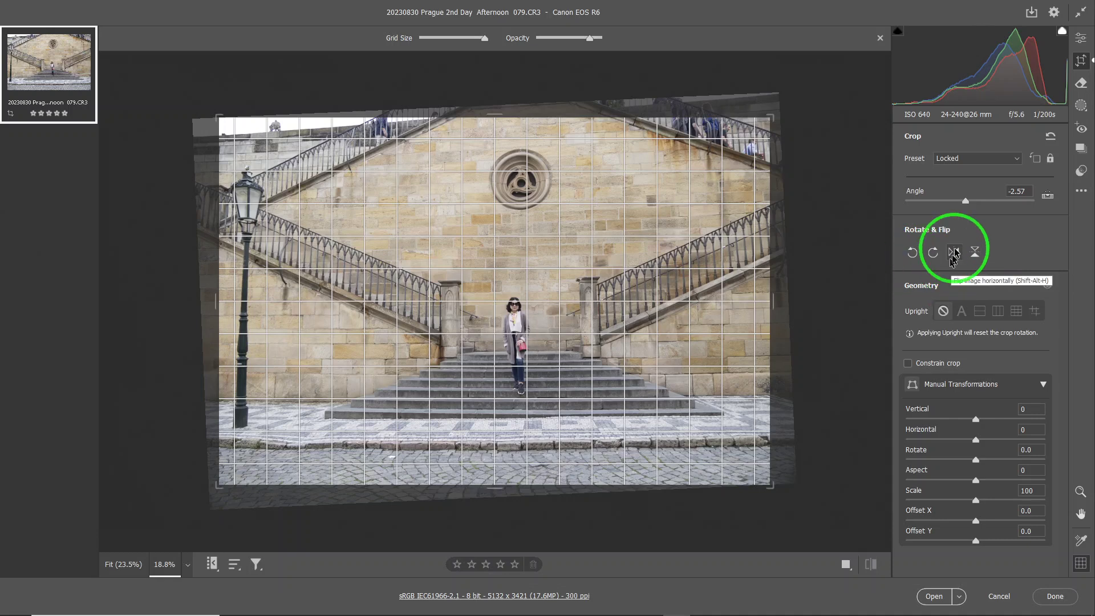
pyautogui.click(955, 252)
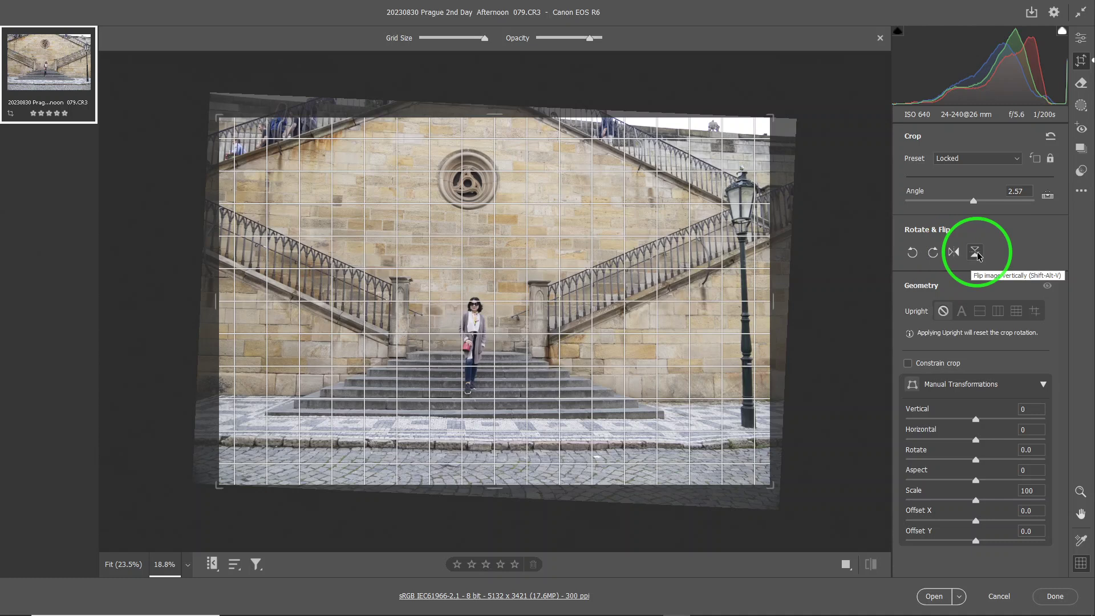
pyautogui.click(977, 253)
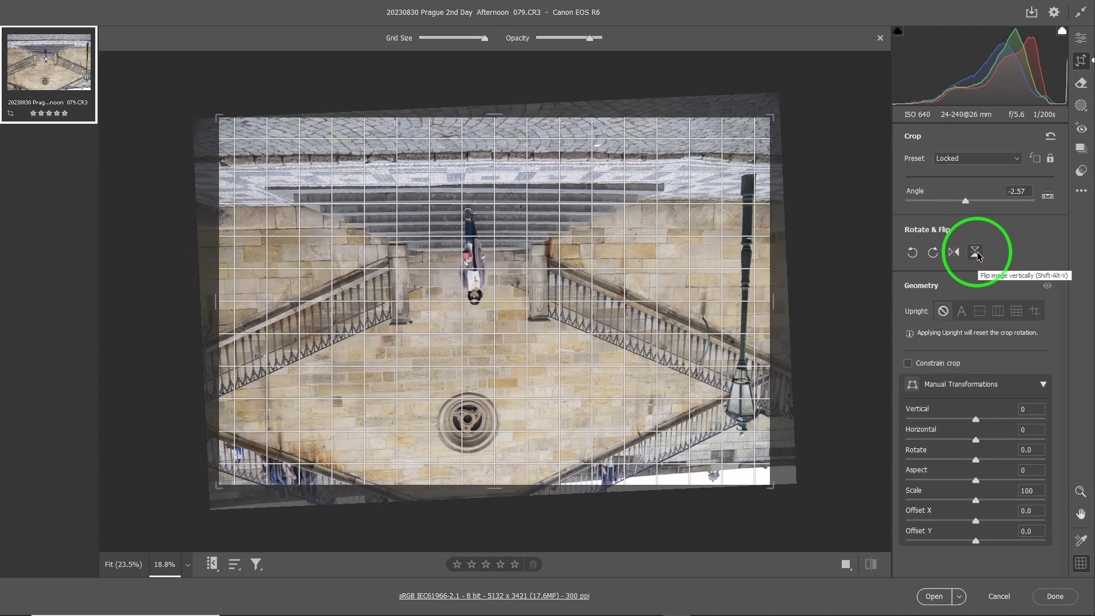
pyautogui.click(977, 254)
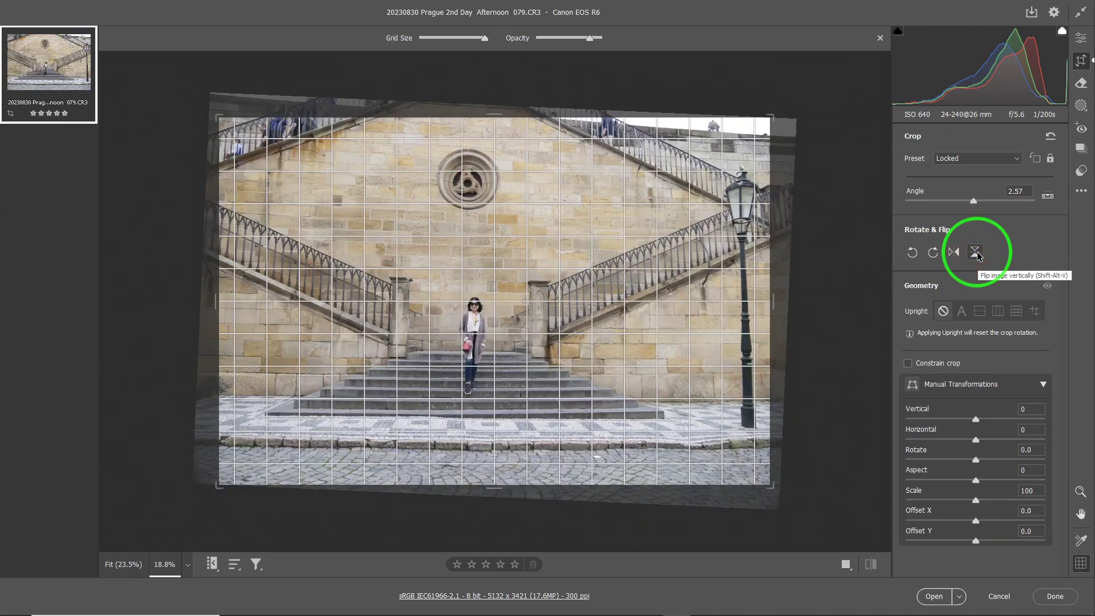